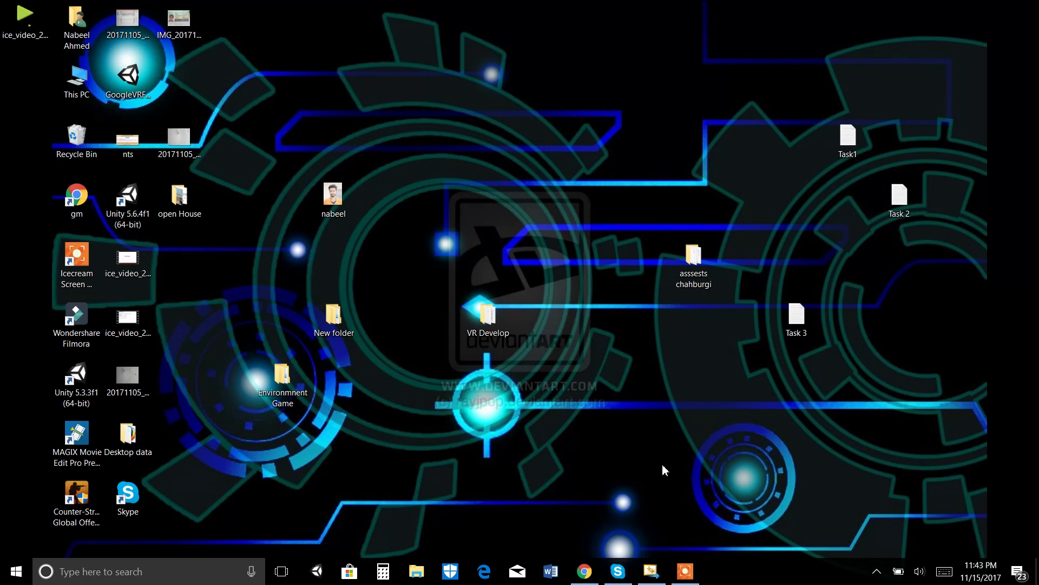
Review the Unity Personal download page in Chrome, including the installer download section, and return to the desktop
click(580, 571)
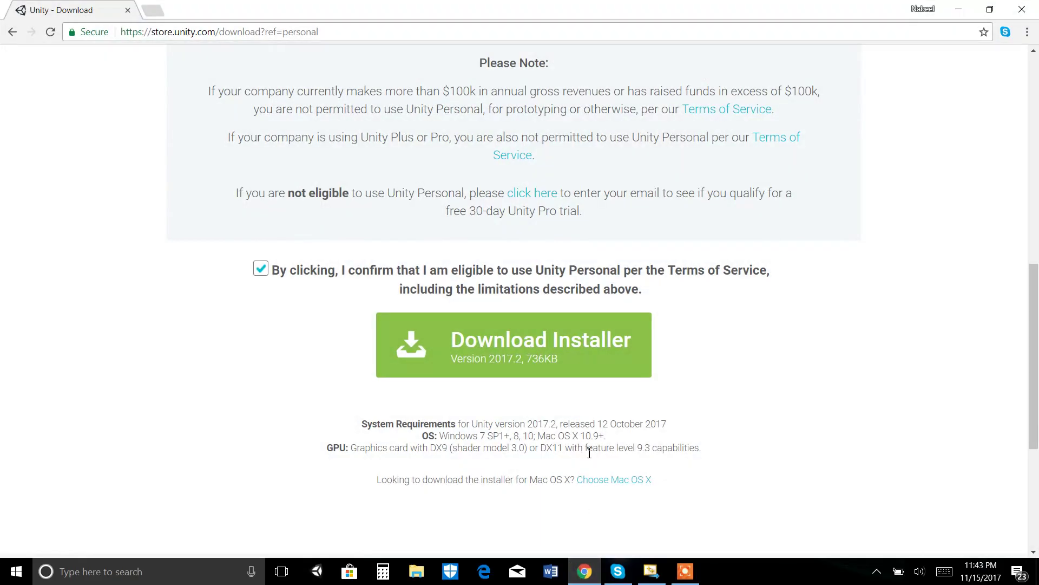
click(959, 9)
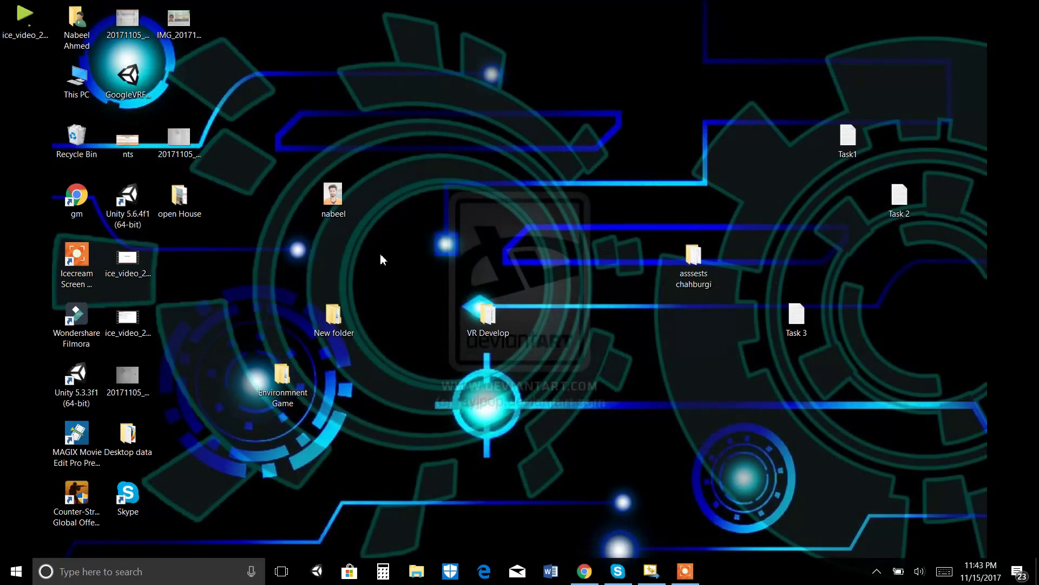
click(131, 215)
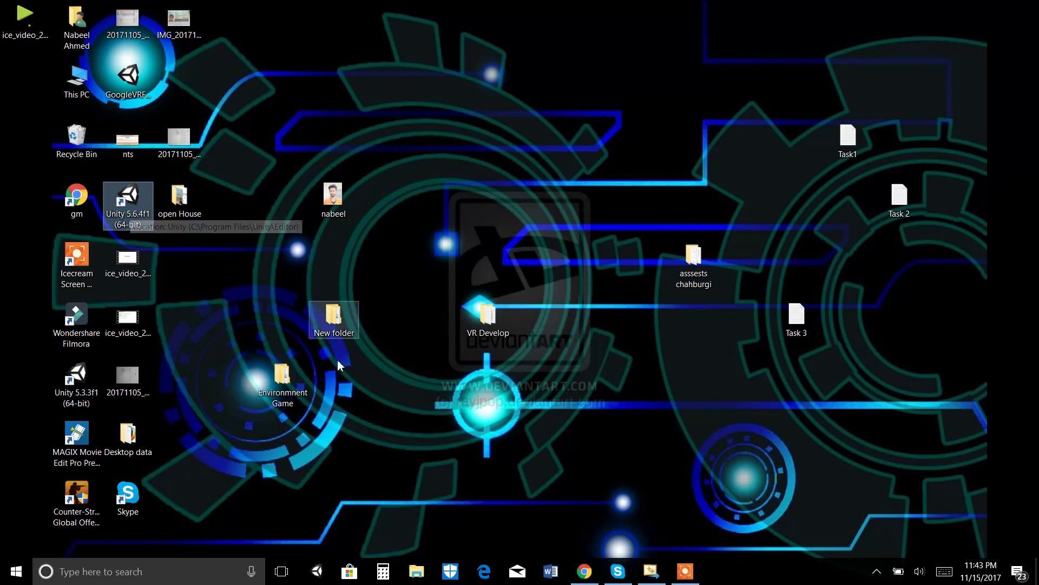
click(573, 569)
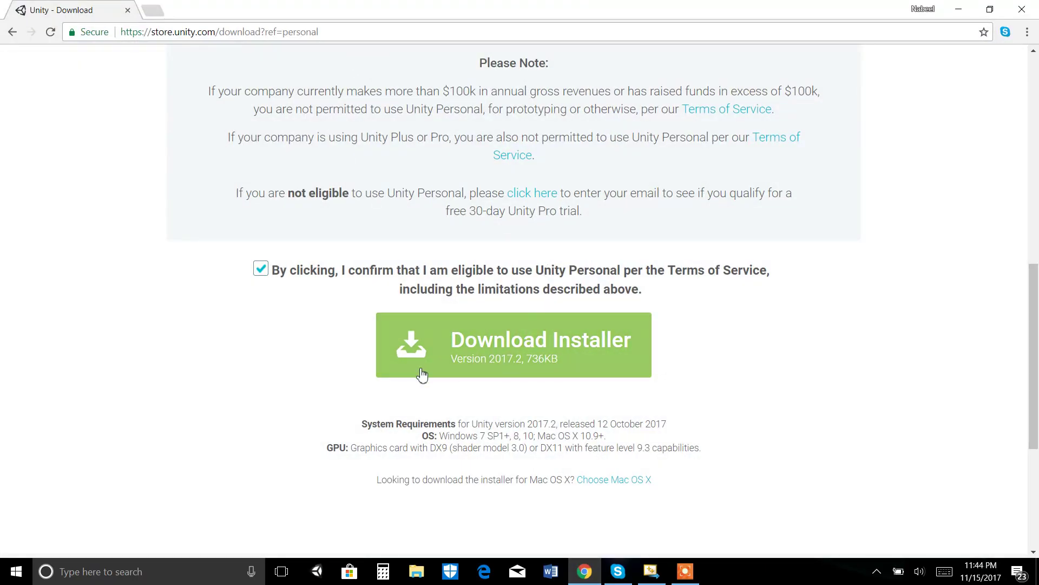
scroll(443, 283, up, 10)
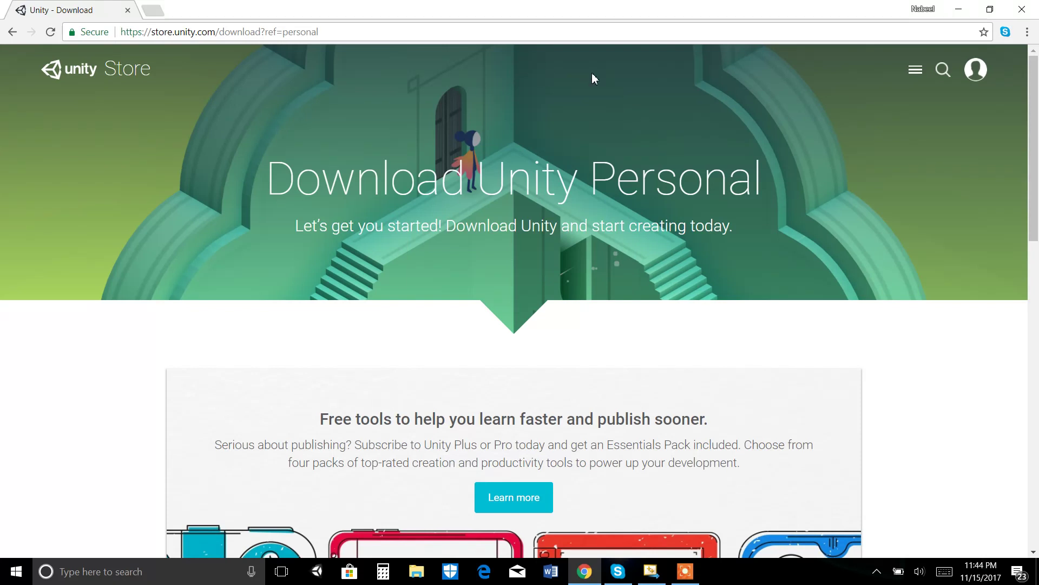
click(952, 15)
Launch Unity 5.6.4f1 (64-bit) from the desktop
click(127, 206)
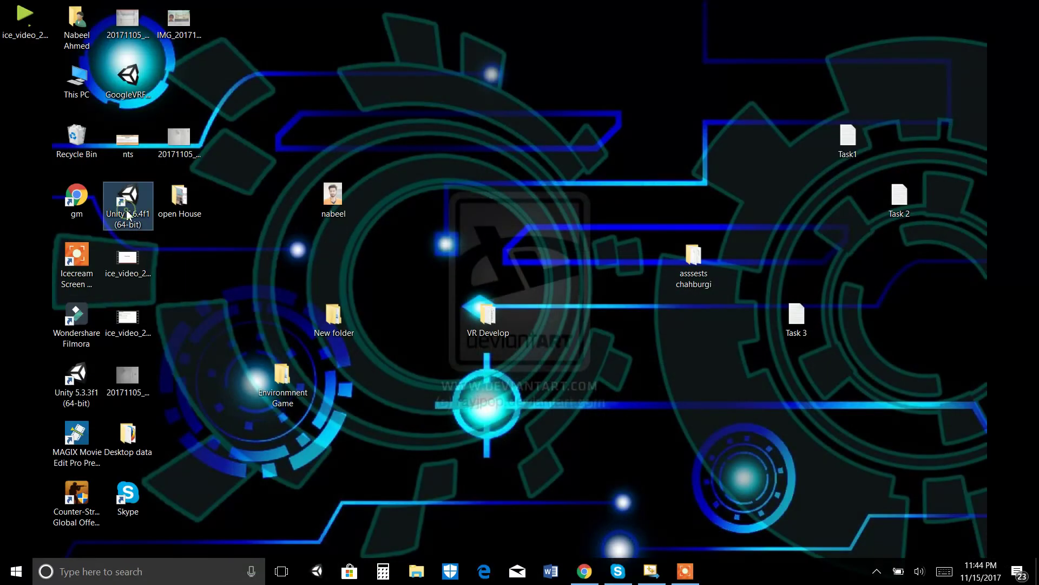
click(206, 275)
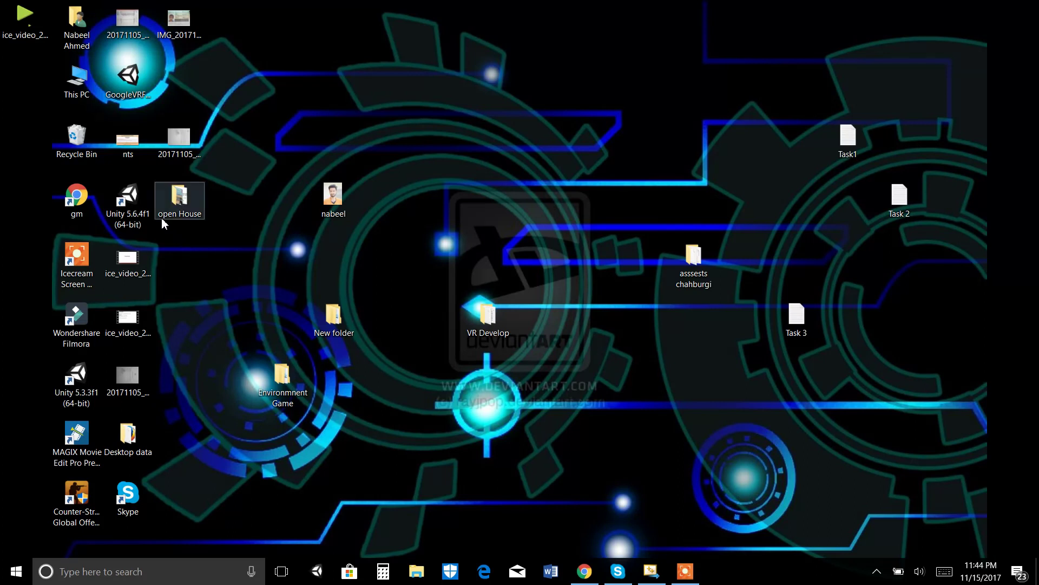
click(137, 216)
double_click(137, 216)
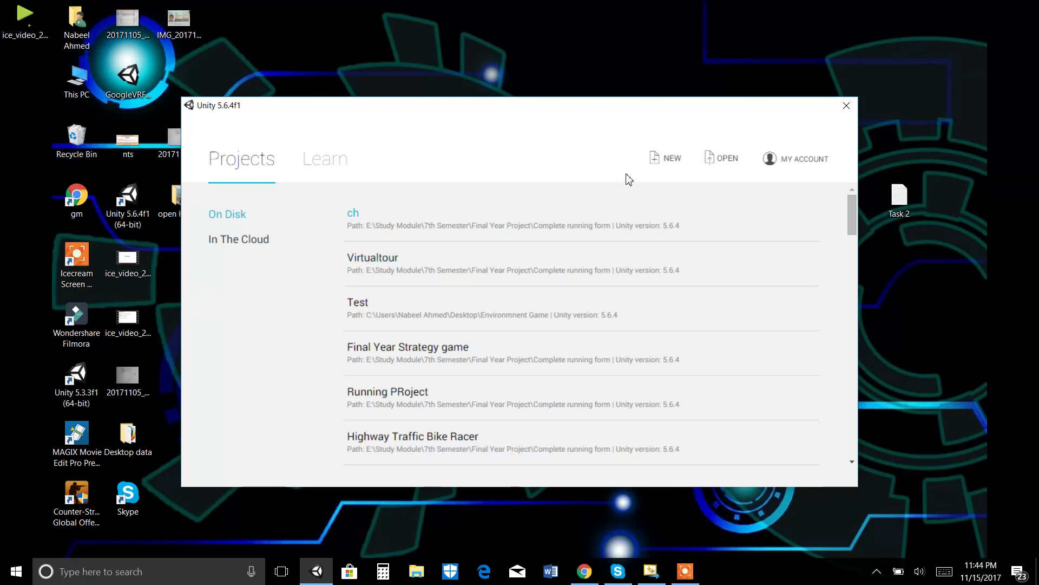
Create a new 3D Unity project named myproject in the default location
click(669, 160)
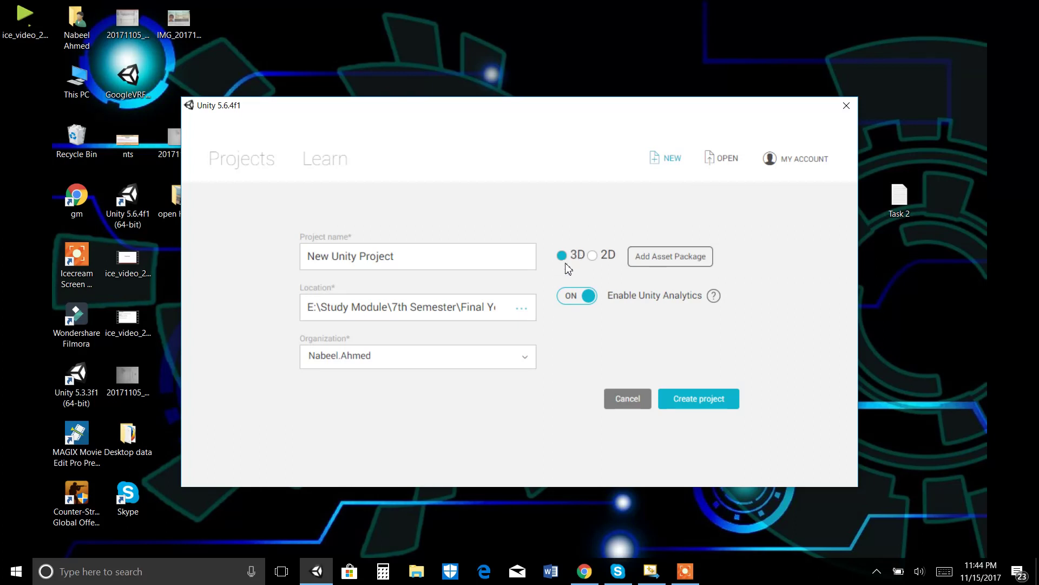
click(498, 257)
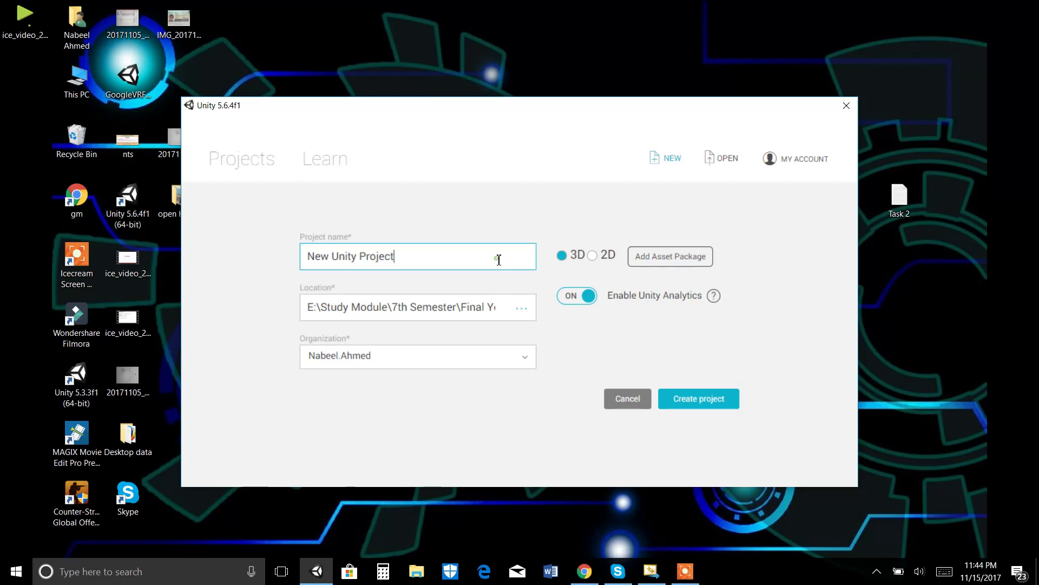
key(ctrl+a)
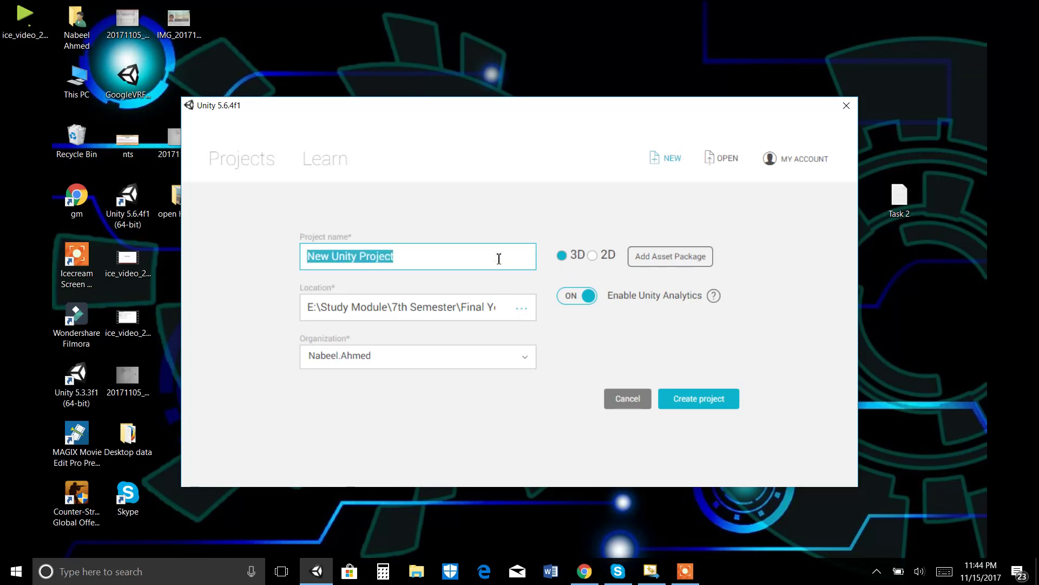
text(mypro)
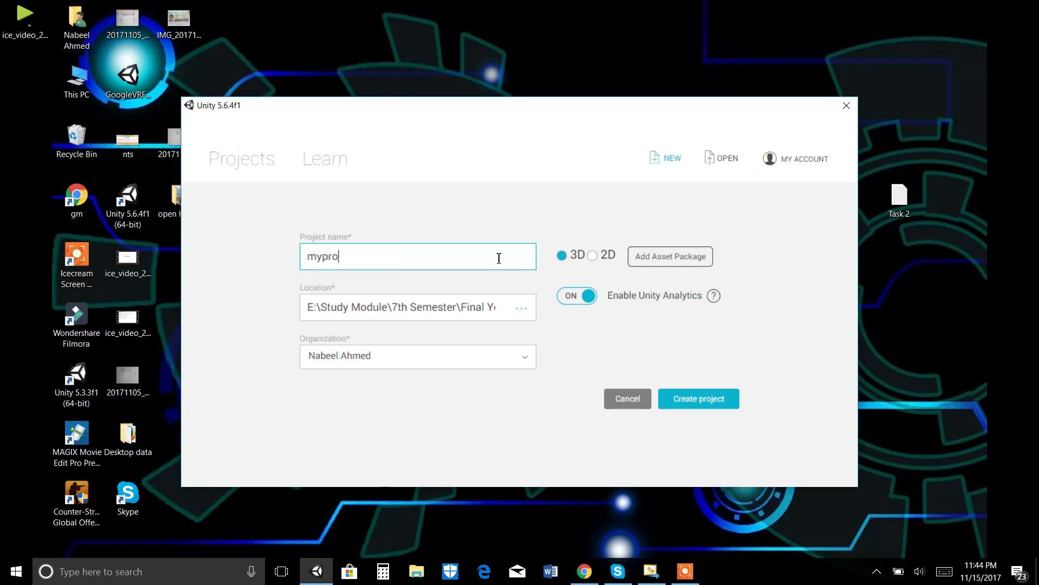
text(ject)
click(592, 255)
click(563, 255)
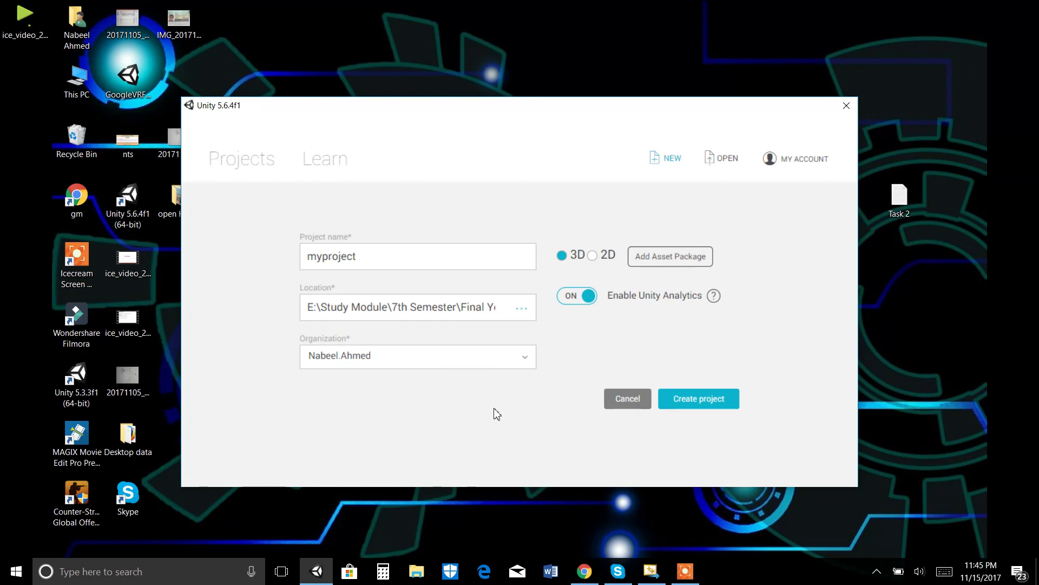
click(693, 405)
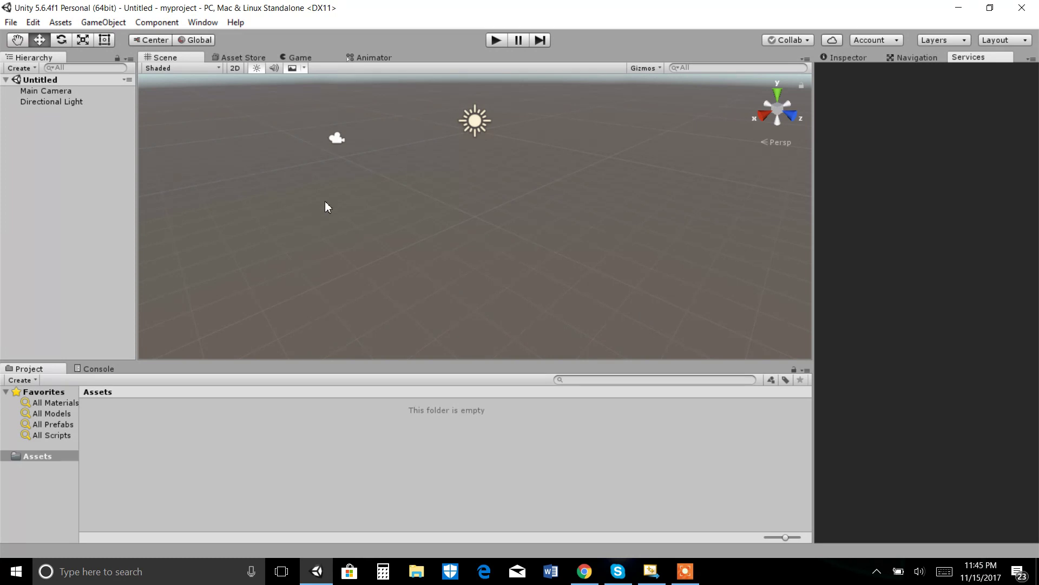
scroll(371, 202, up, 2)
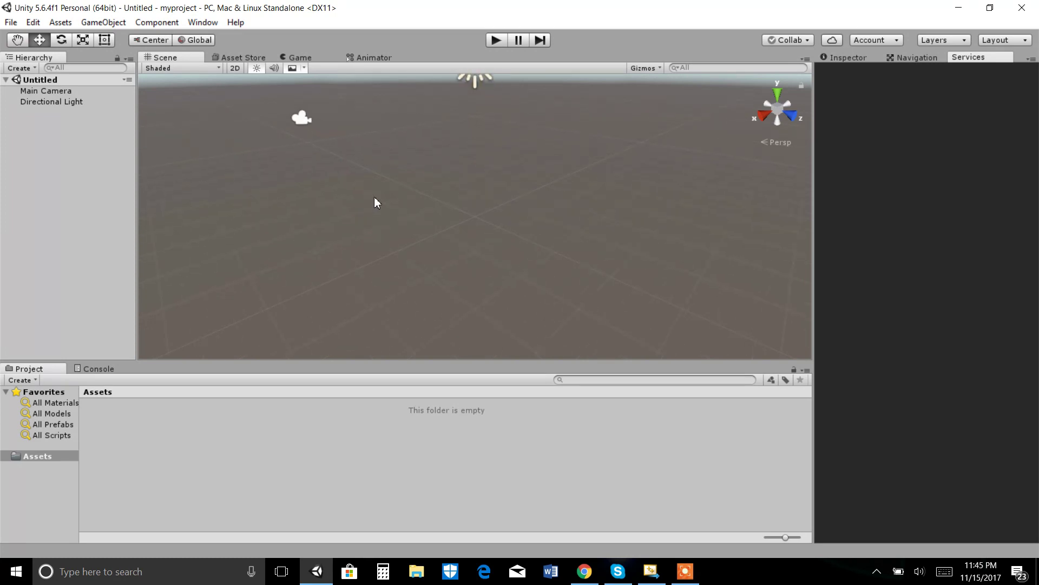
scroll(378, 195, down, 2)
scroll(387, 184, up, 3)
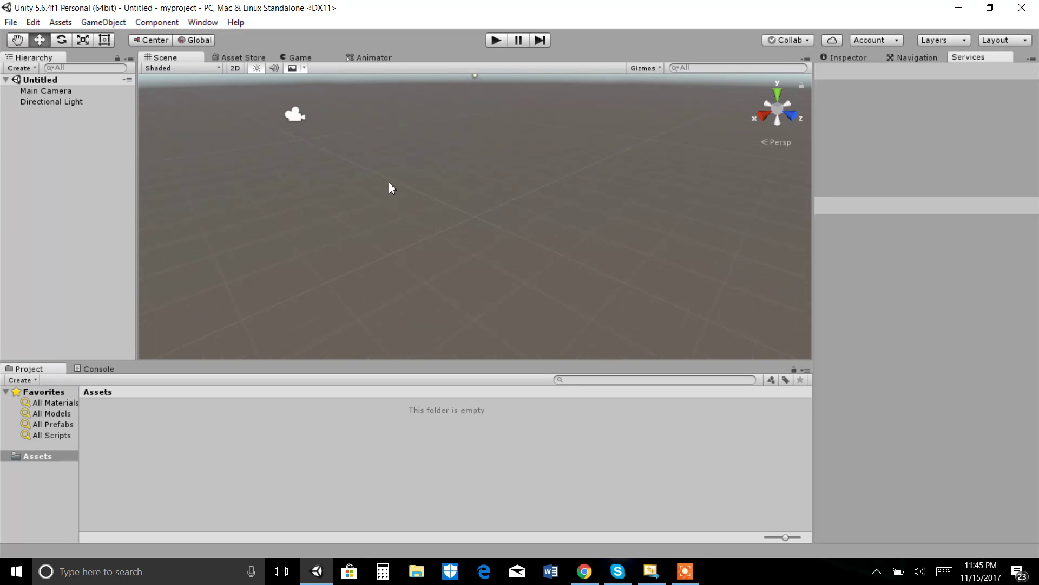
scroll(390, 183, down, 3)
right_drag(391, 182, 320, 130)
right_drag(324, 170, 464, 181)
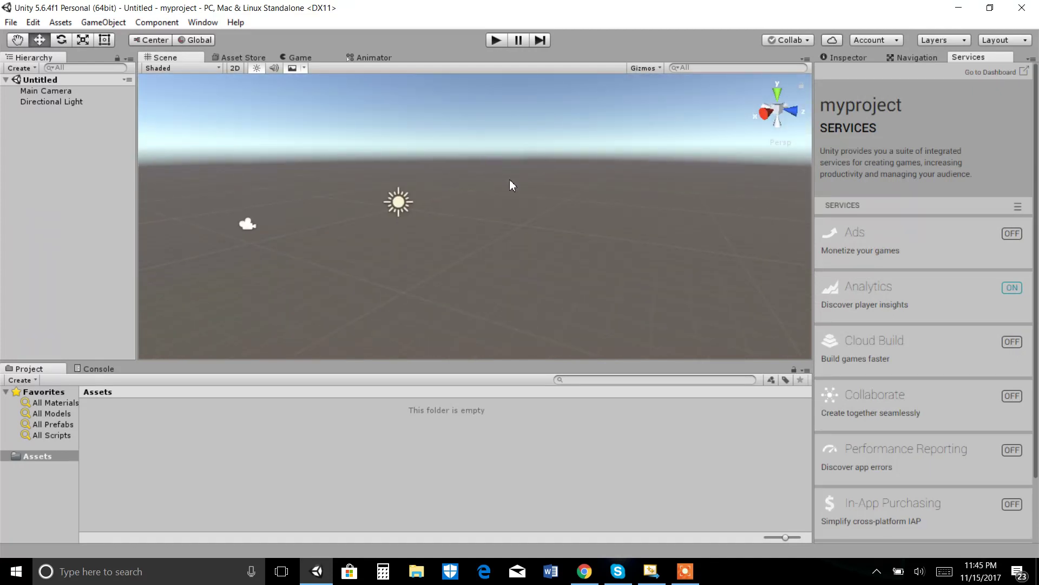
Examine the Directional Light and Main Camera properties in the Inspector and frame the Main Camera in the scene
click(838, 57)
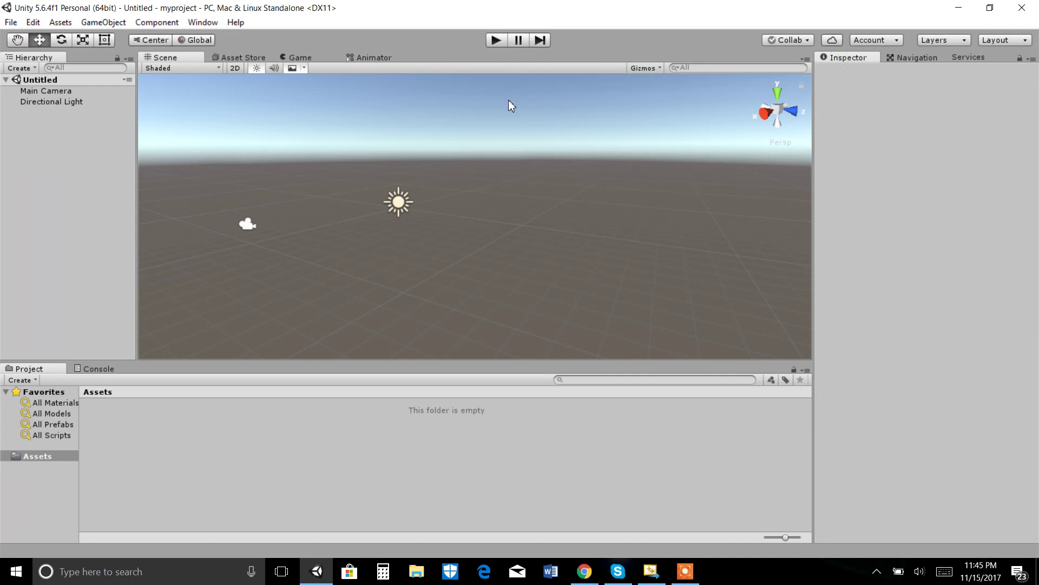
right_drag(225, 132, 185, 135)
click(67, 91)
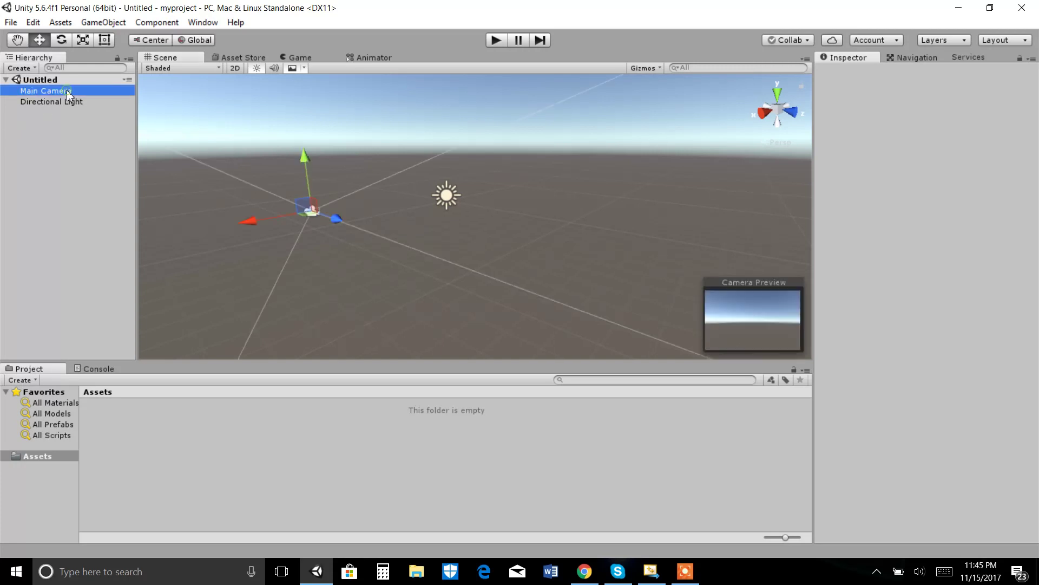
click(73, 102)
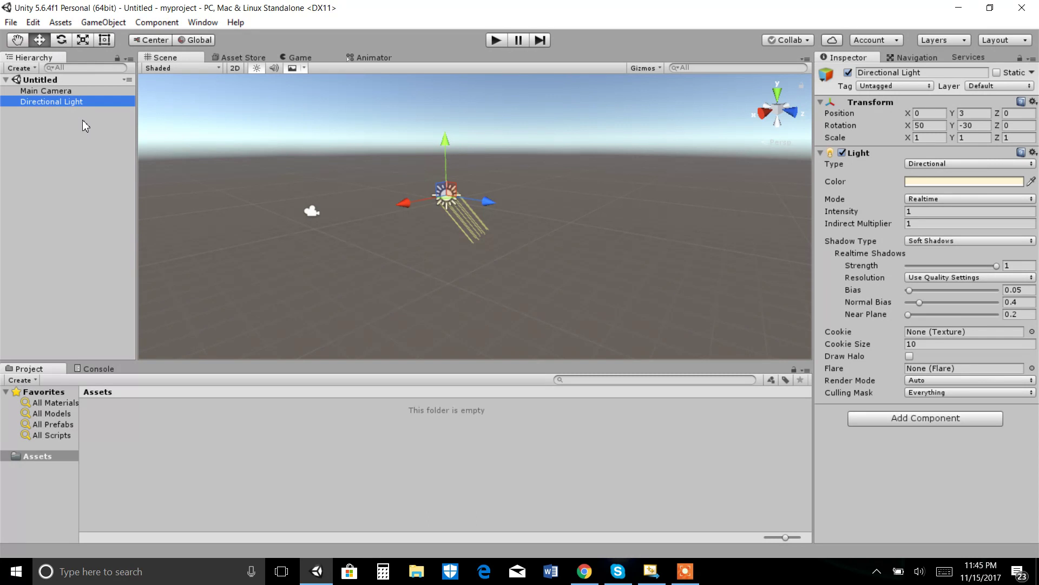
double_click(69, 90)
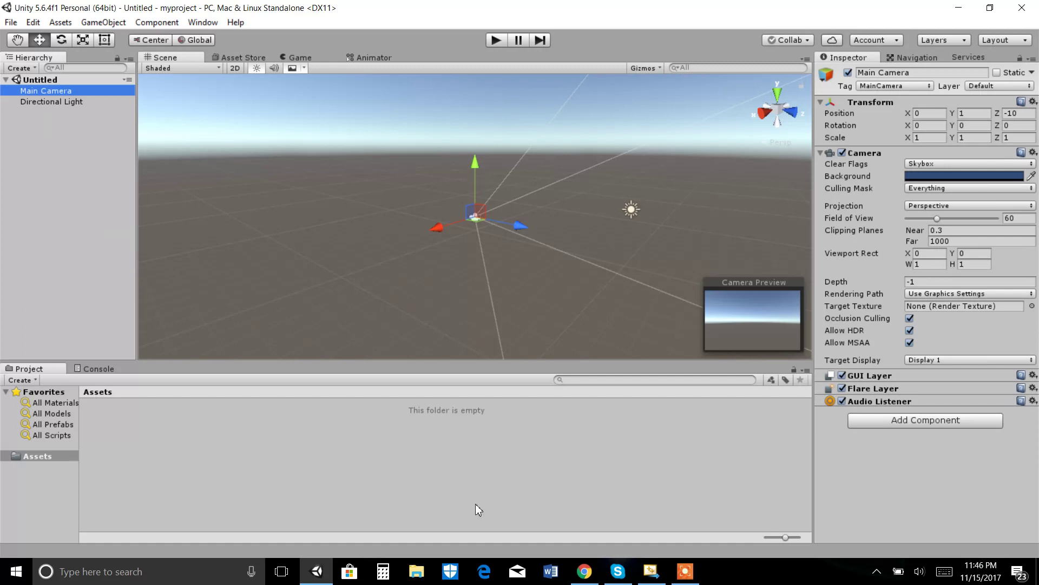
Switch to Chrome and search Google in a new tab for "virtual reality sdk for unity"
click(584, 571)
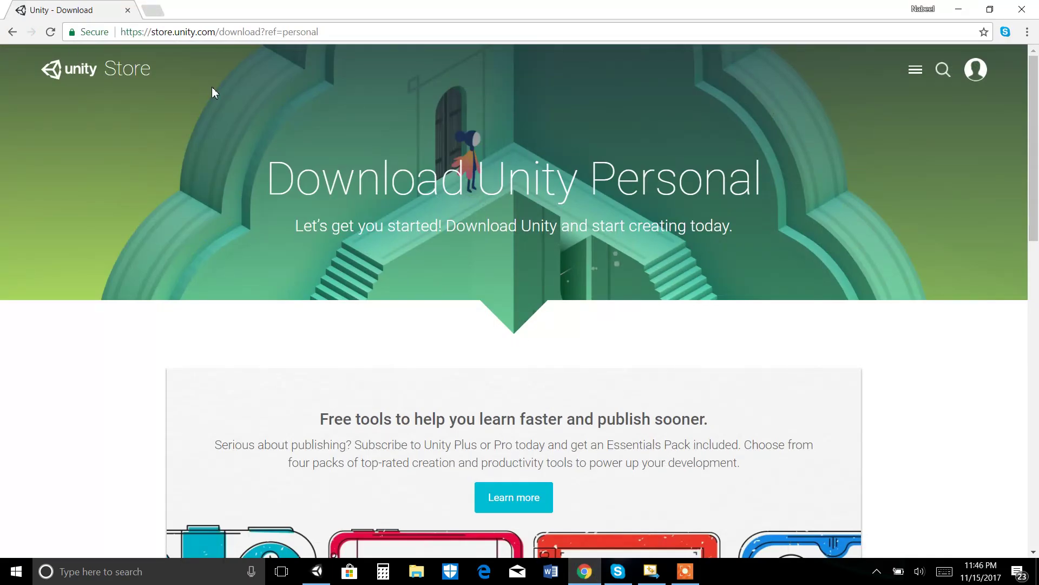
click(153, 10)
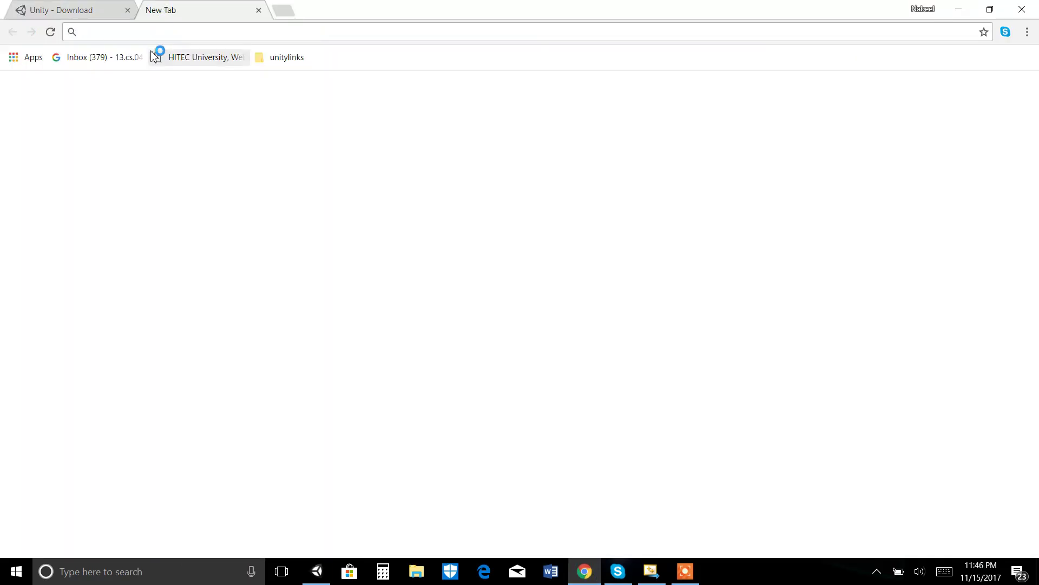
text(sdk)
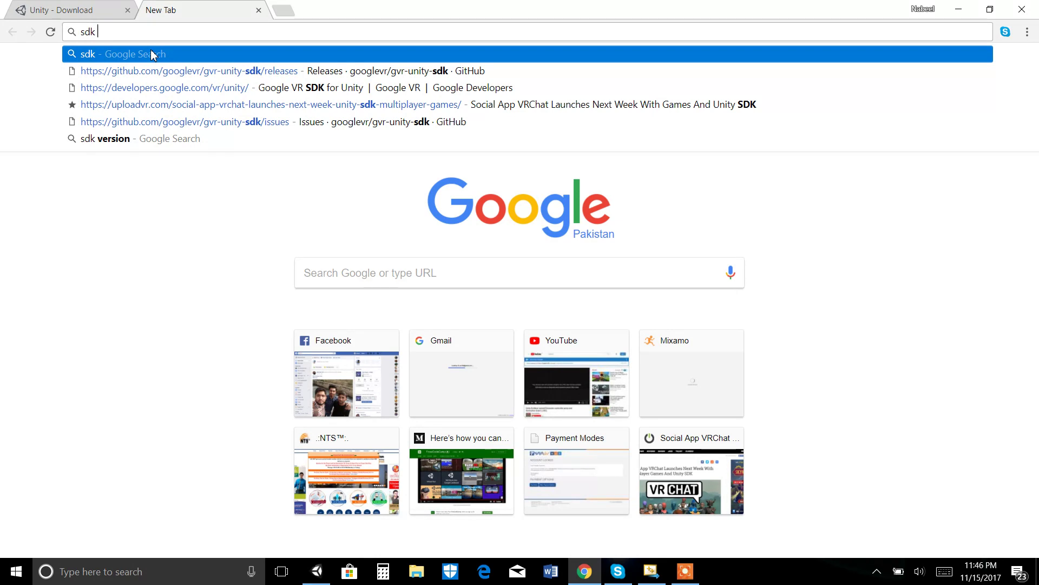
text( f)
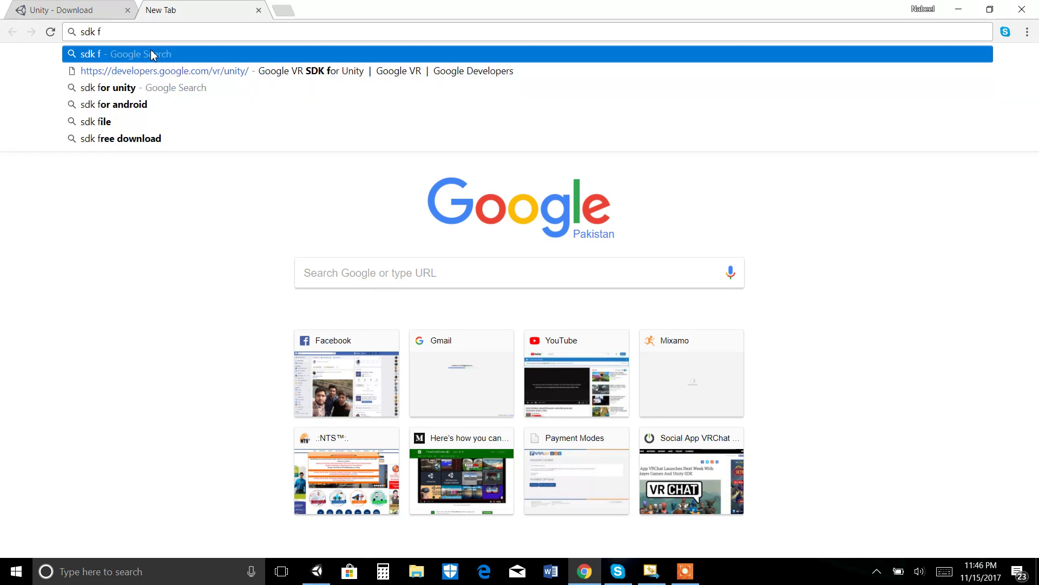
text(o)
key(ctrl+a)
text(virtual reality)
key(BackSpace)
text(sdk)
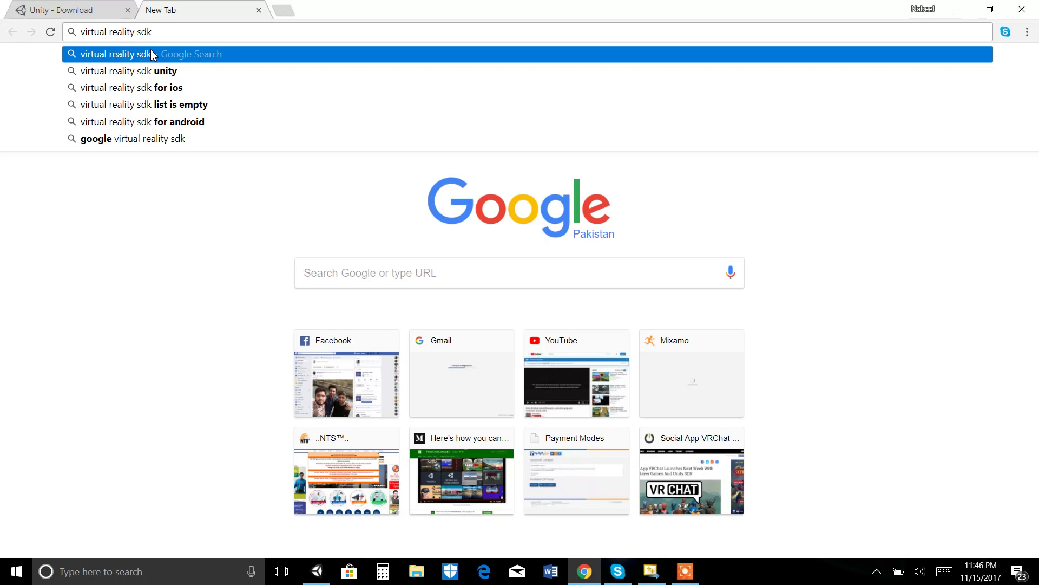
text( for unity)
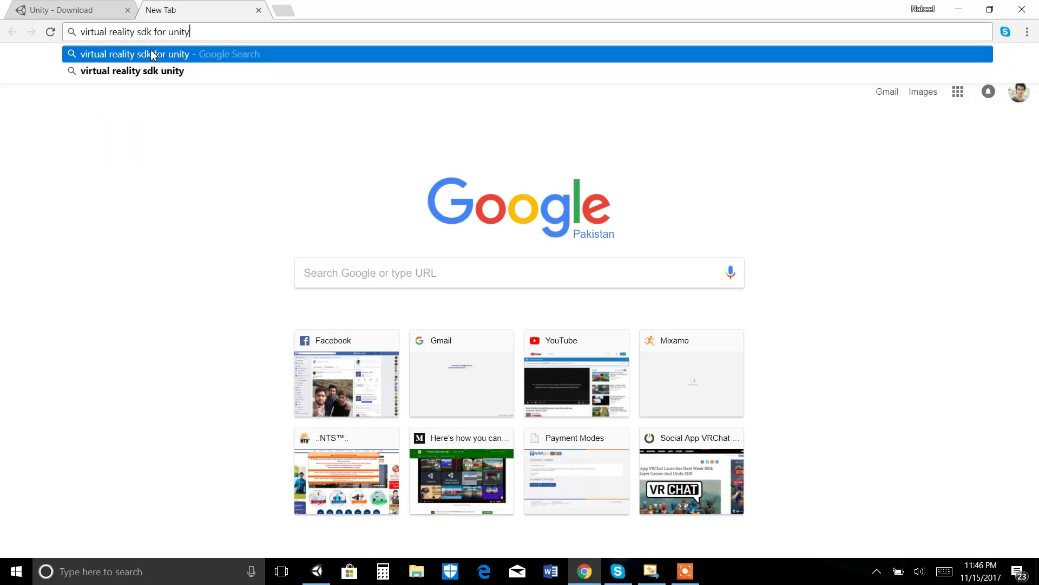
click(152, 55)
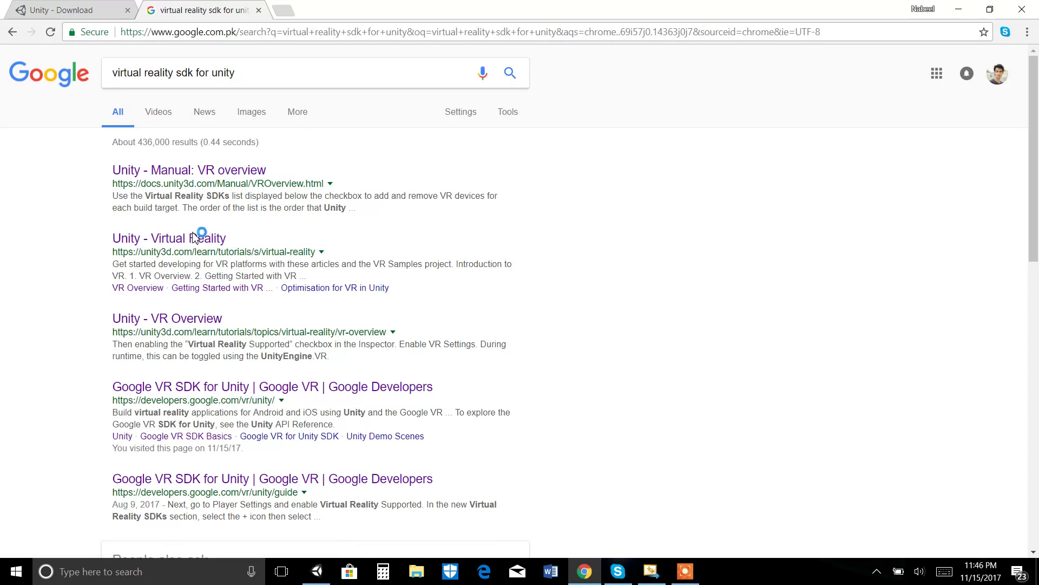
Open the Google VR SDK for Unity page on Google Developers and follow its SDK download link to the GitHub releases
click(203, 387)
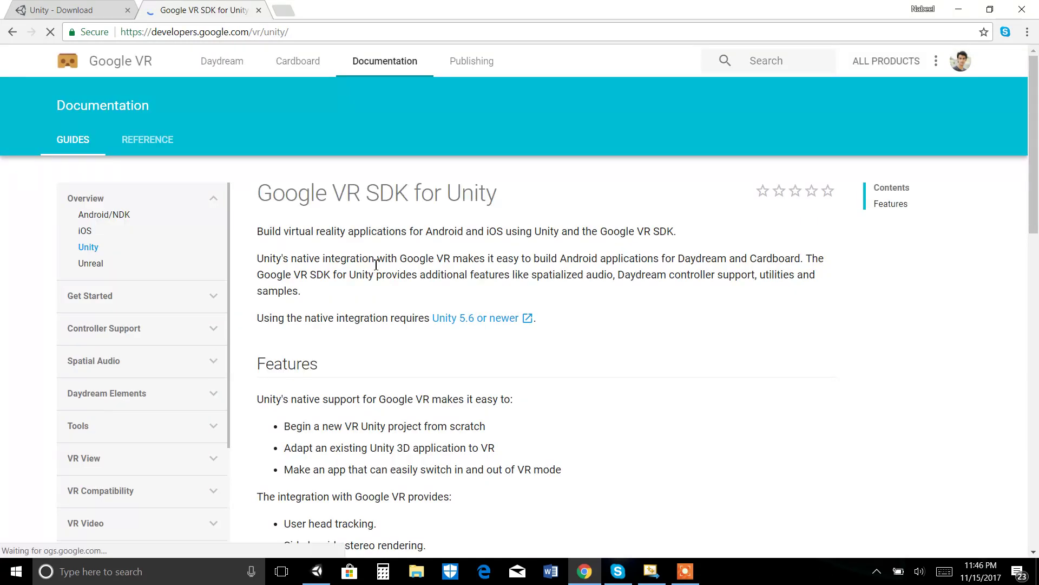
scroll(379, 268, down, 12)
scroll(382, 270, down, 1)
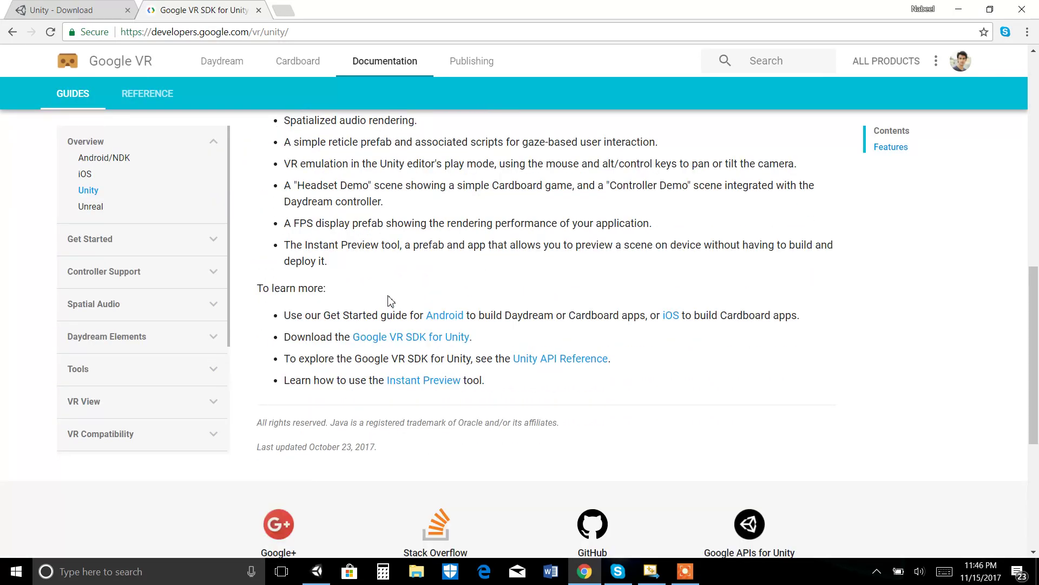
click(424, 340)
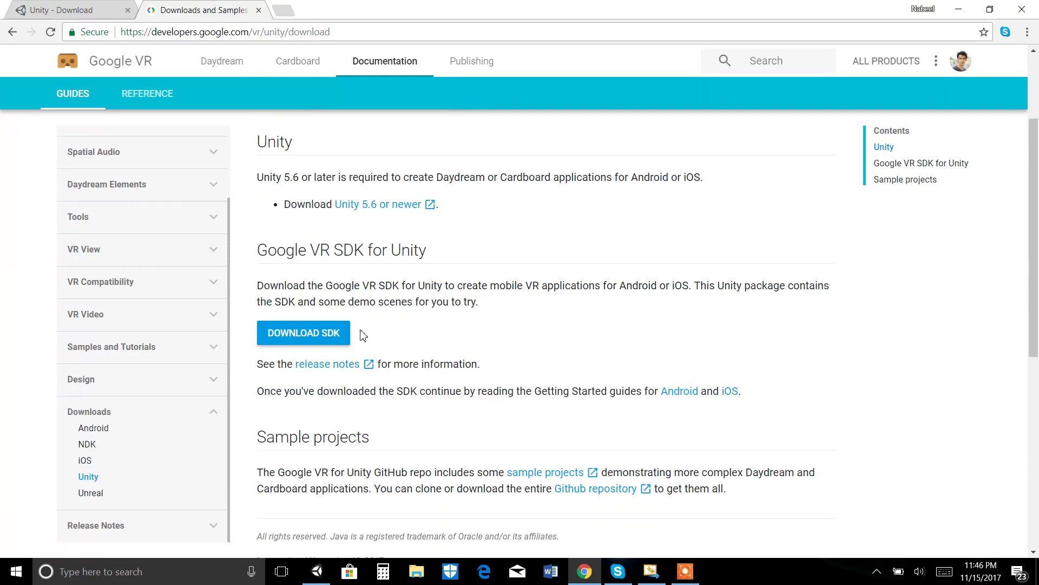
click(338, 334)
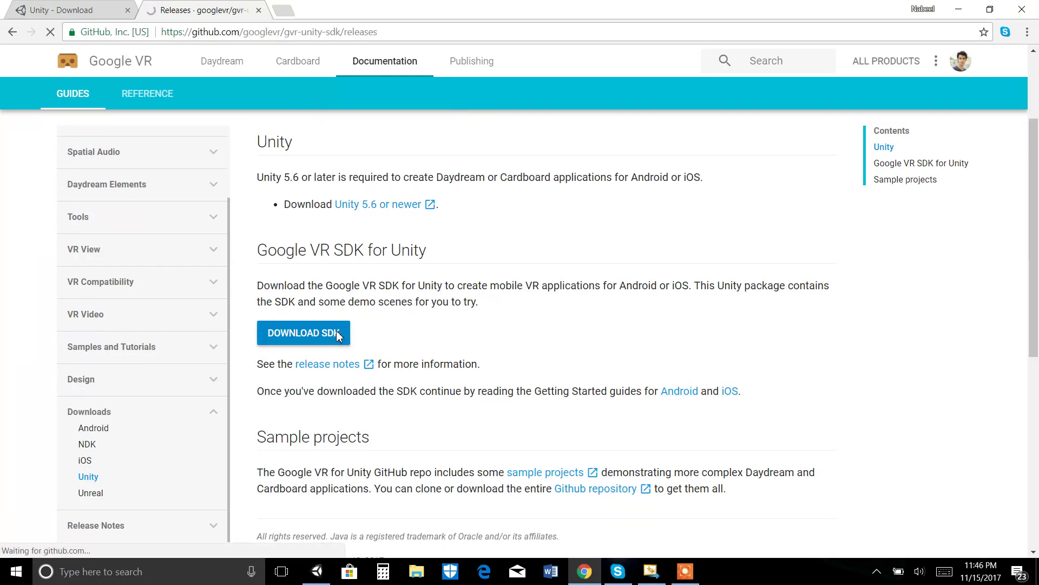
Read through the GVR SDK for Unity v1.110.0 release notes, from the breaking changes down to the bug fixes
scroll(496, 322, down, 3)
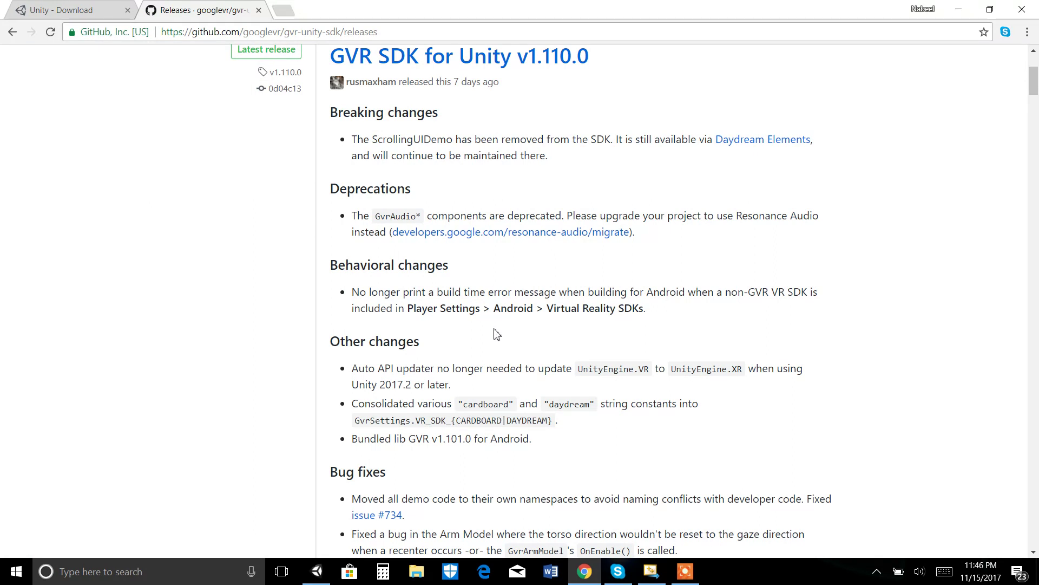
scroll(496, 334, down, 1)
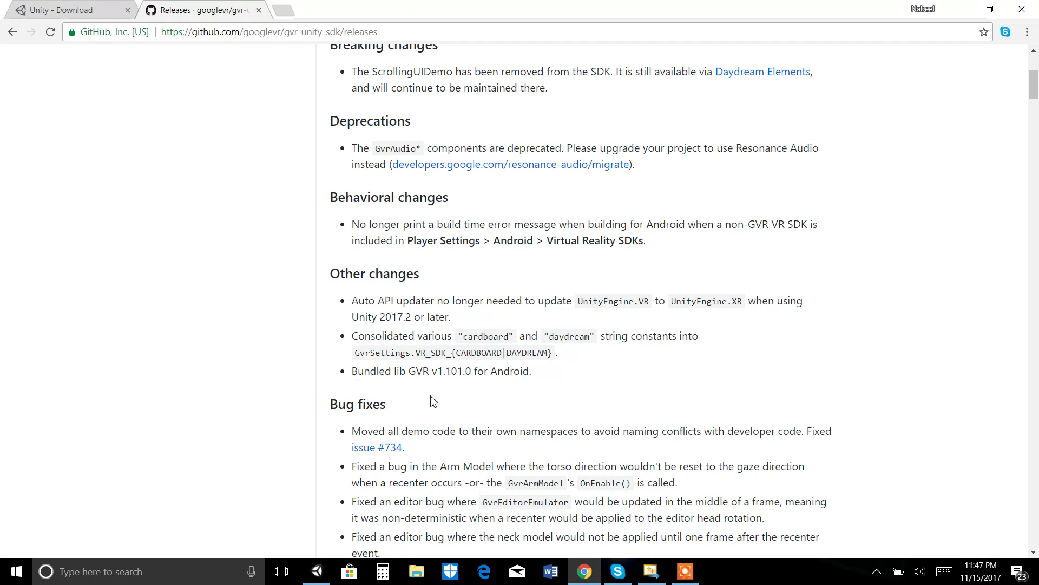
scroll(433, 401, up, 5)
scroll(431, 401, down, 6)
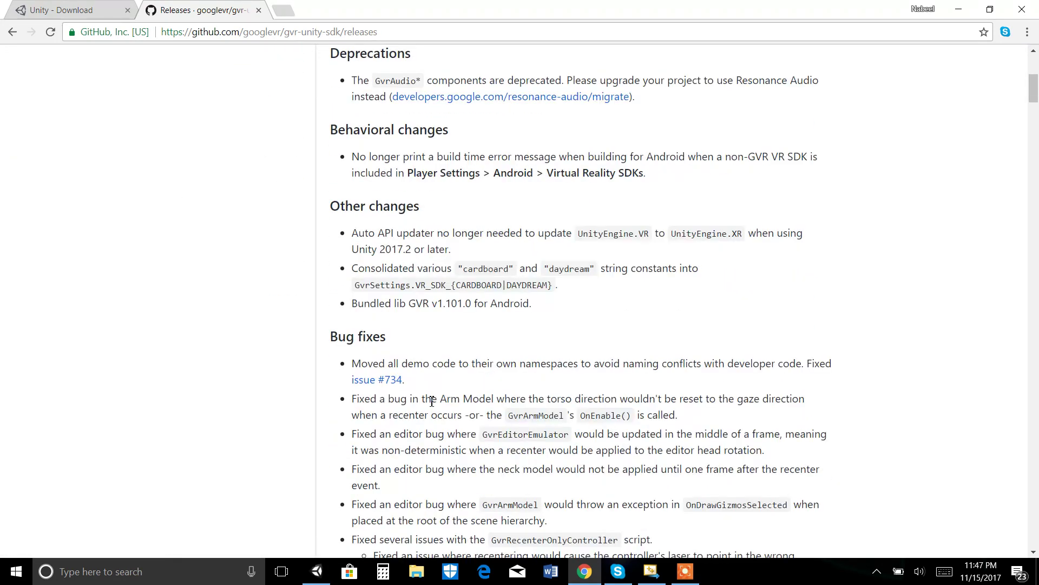
scroll(432, 402, down, 4)
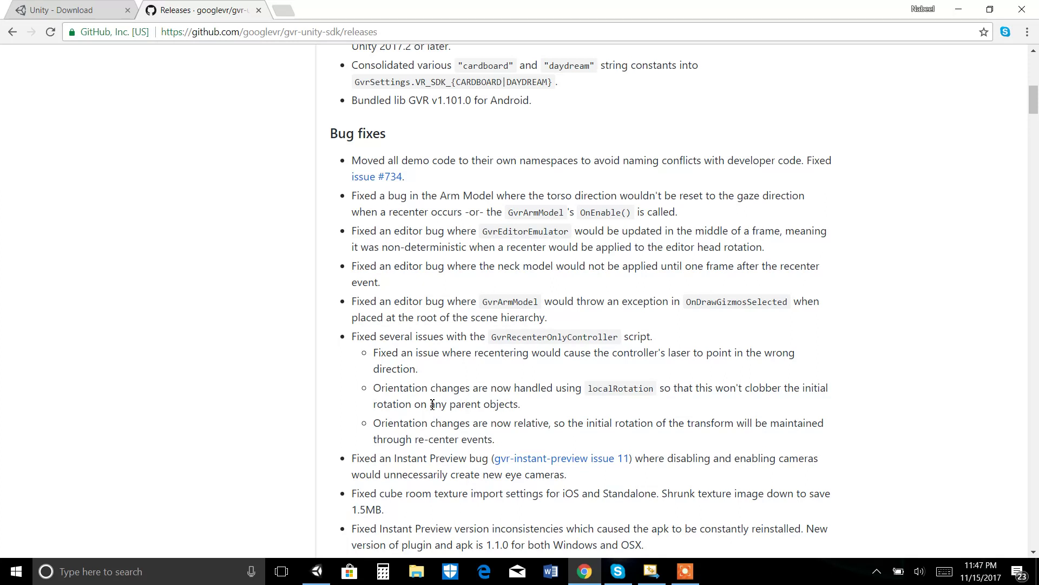
scroll(433, 405, up, 1)
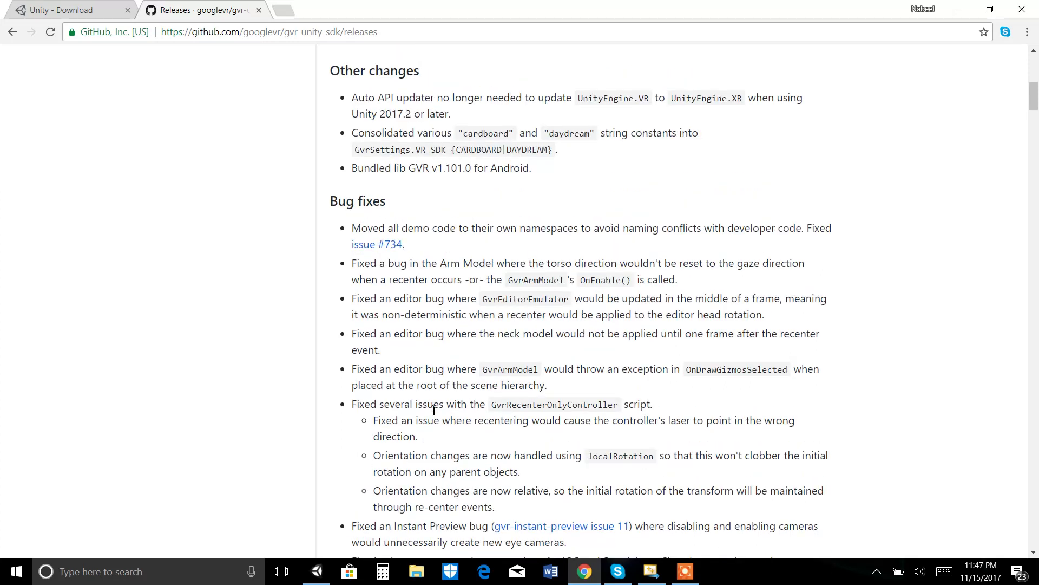
scroll(434, 410, down, 1)
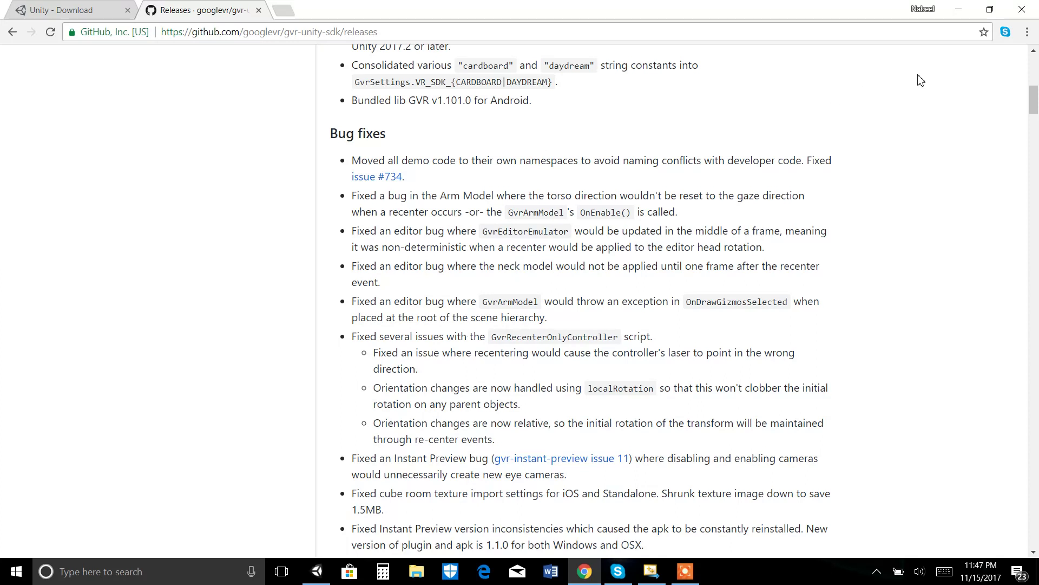
Switch back to Unity and open the custom package "unity" from Desktop > VR Develop > Unity Package file for import
click(958, 10)
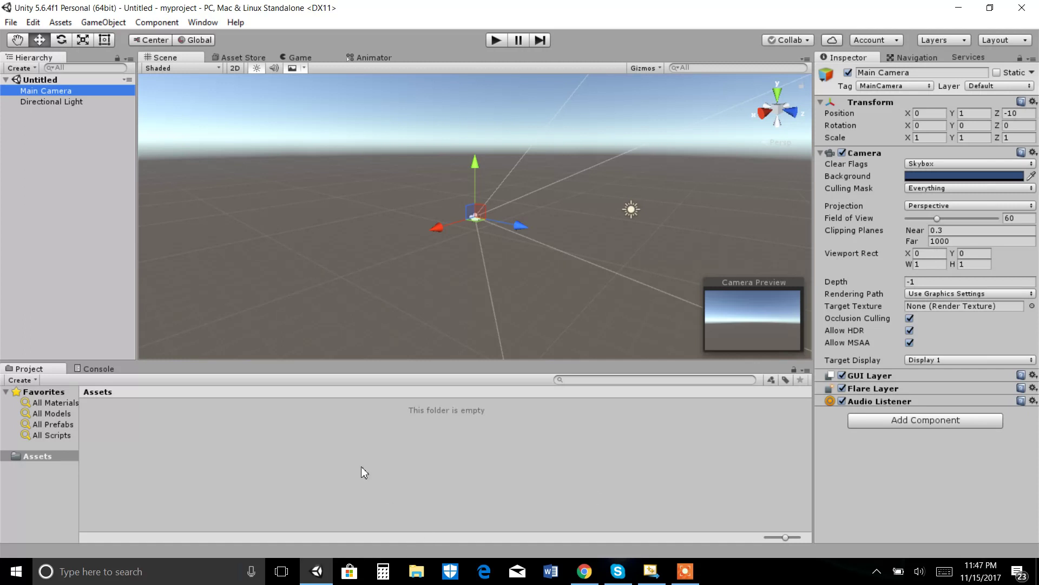
click(95, 394)
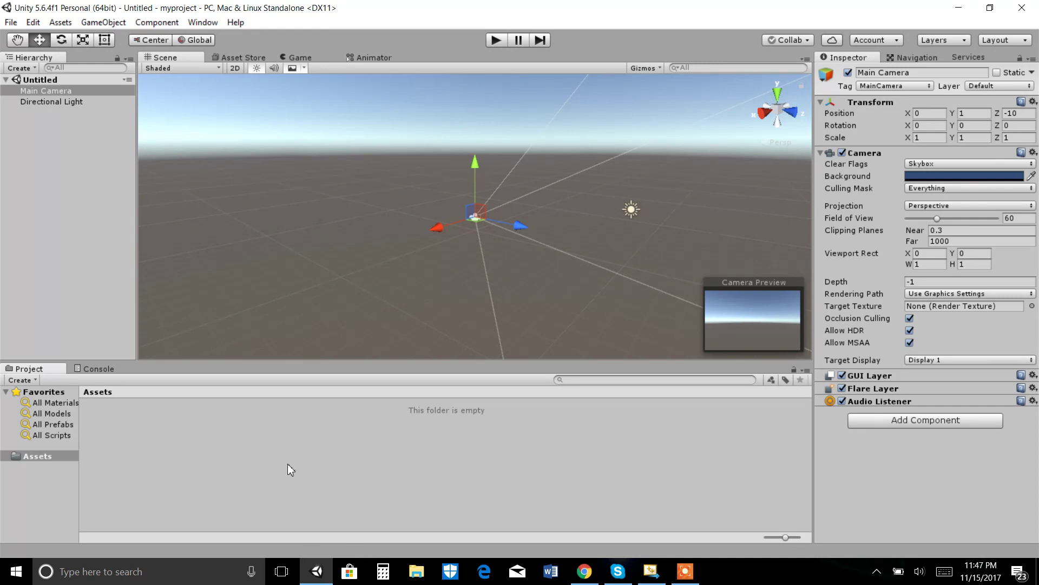
click(60, 22)
mouse_move(77, 137)
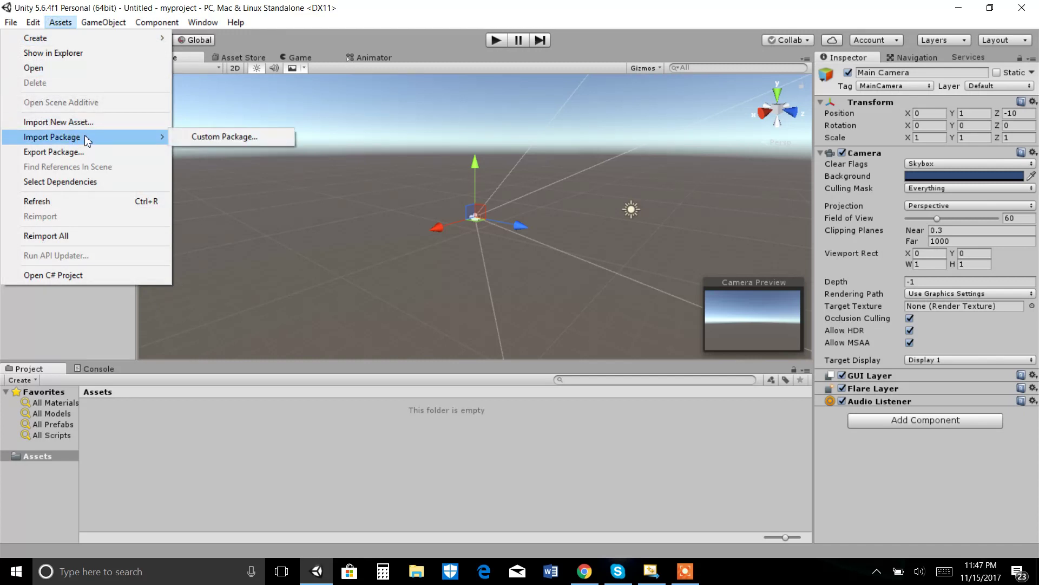
click(195, 139)
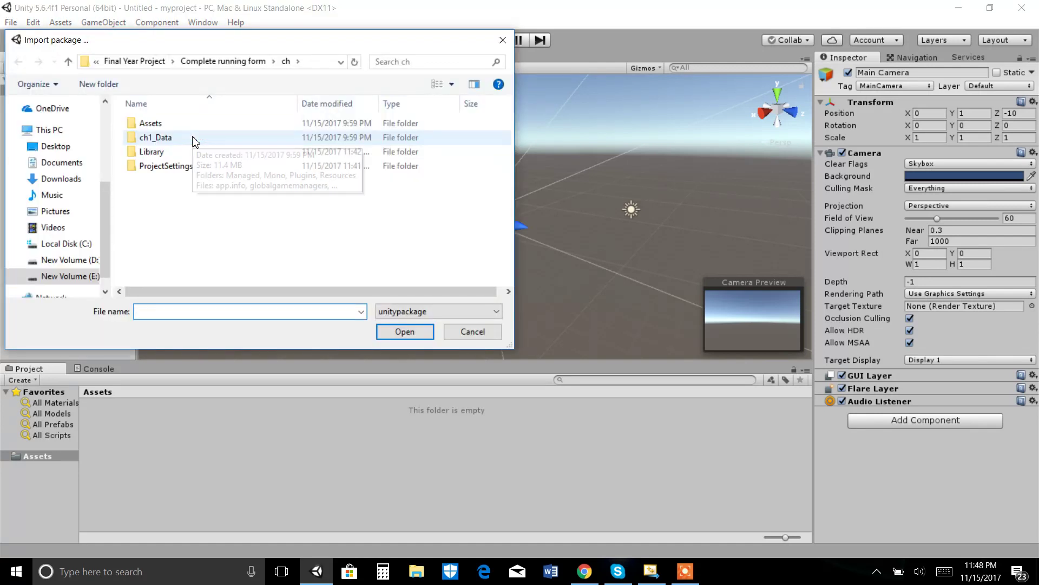
click(73, 146)
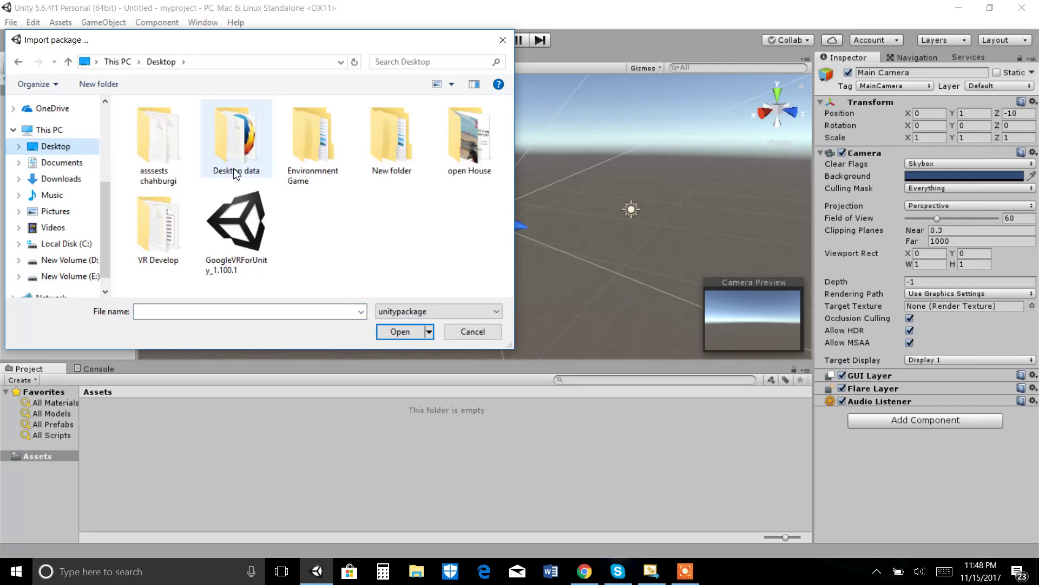
double_click(150, 253)
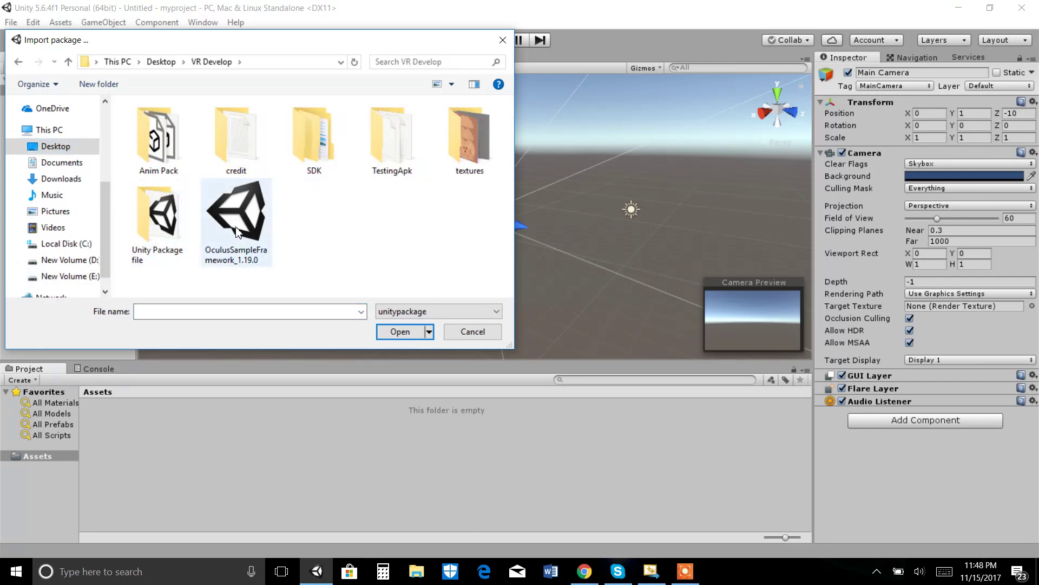
double_click(163, 228)
click(186, 128)
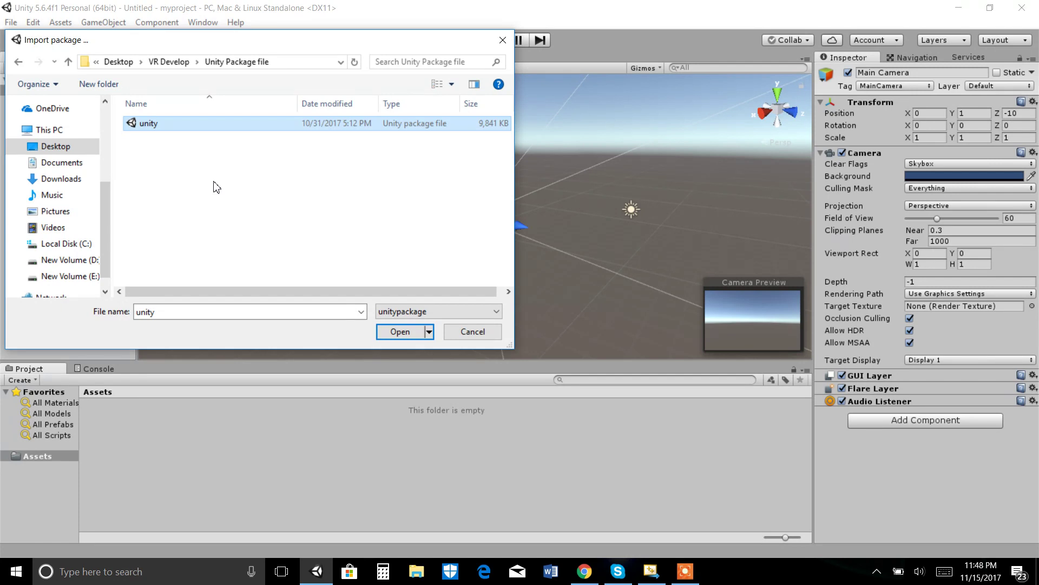
click(399, 332)
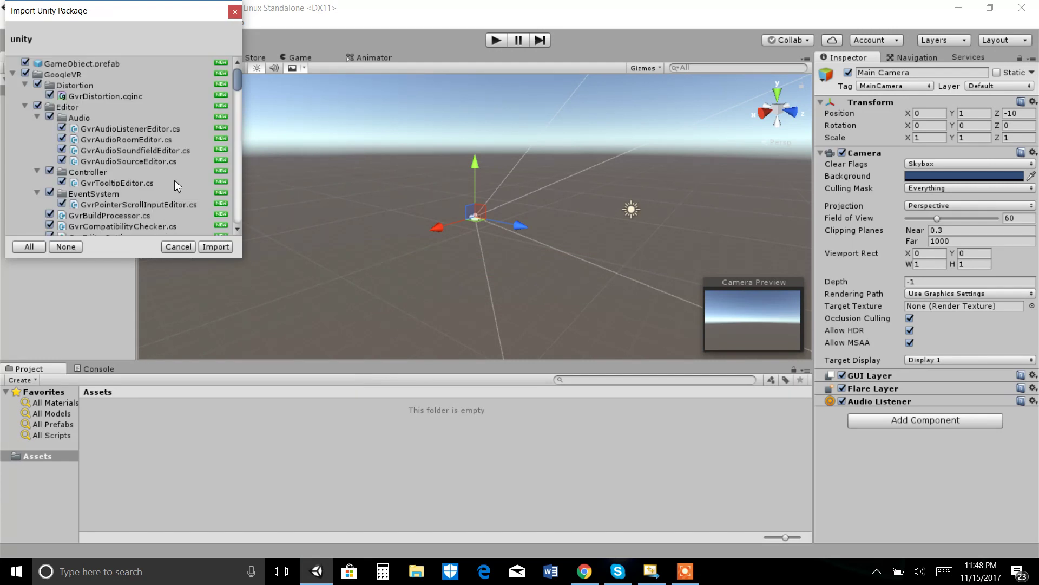
Review the package's GoogleVR contents and import all of its items into the project
scroll(174, 184, down, 1)
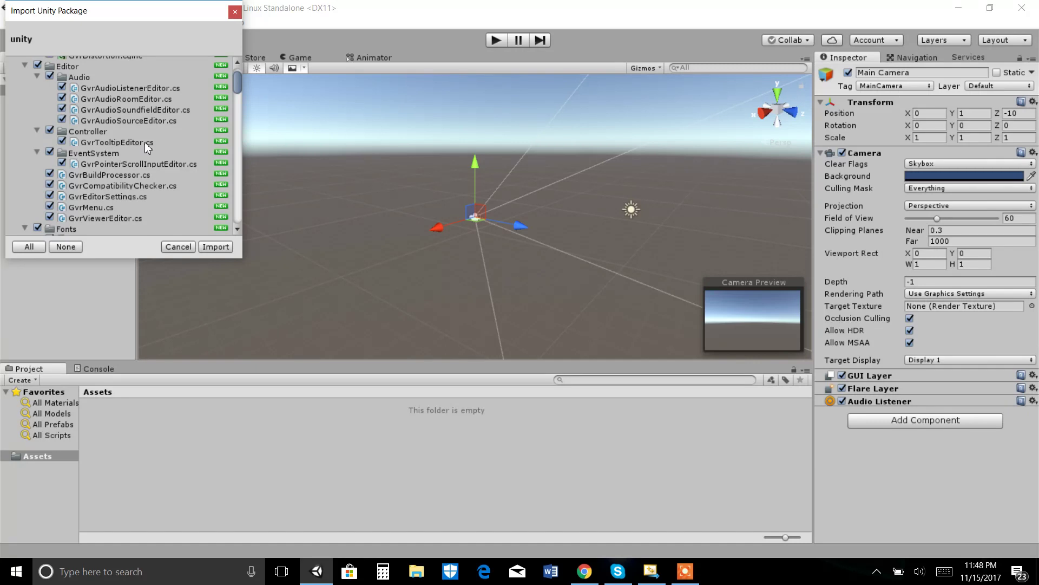
scroll(154, 172, down, 10)
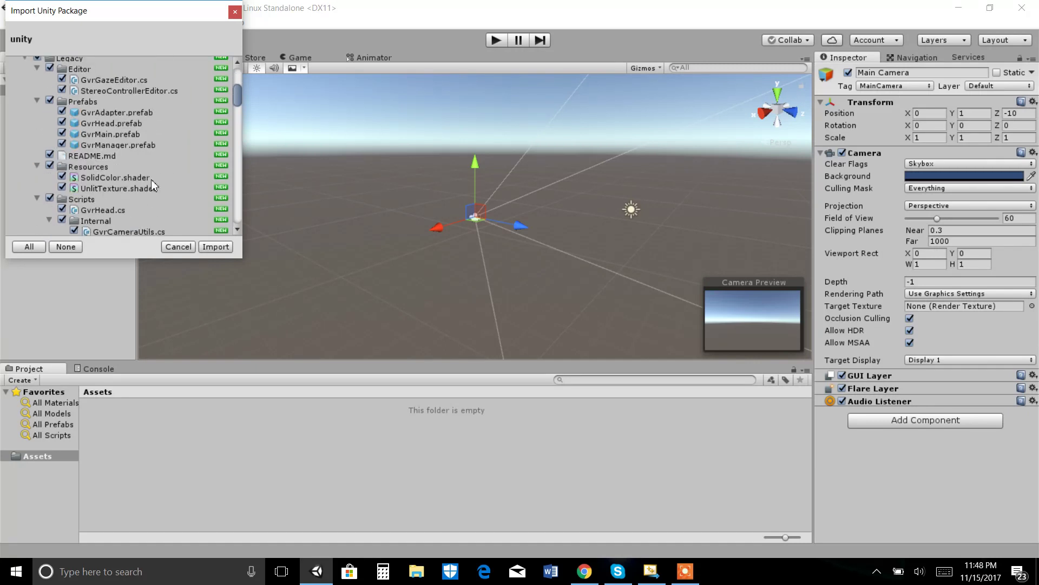
scroll(151, 174, down, 5)
scroll(151, 172, down, 5)
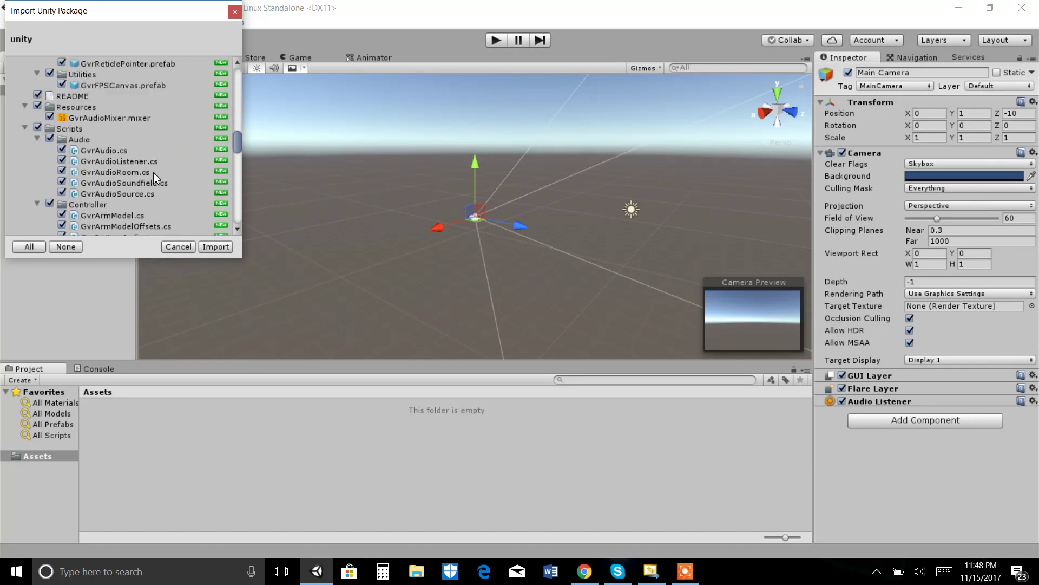
click(223, 246)
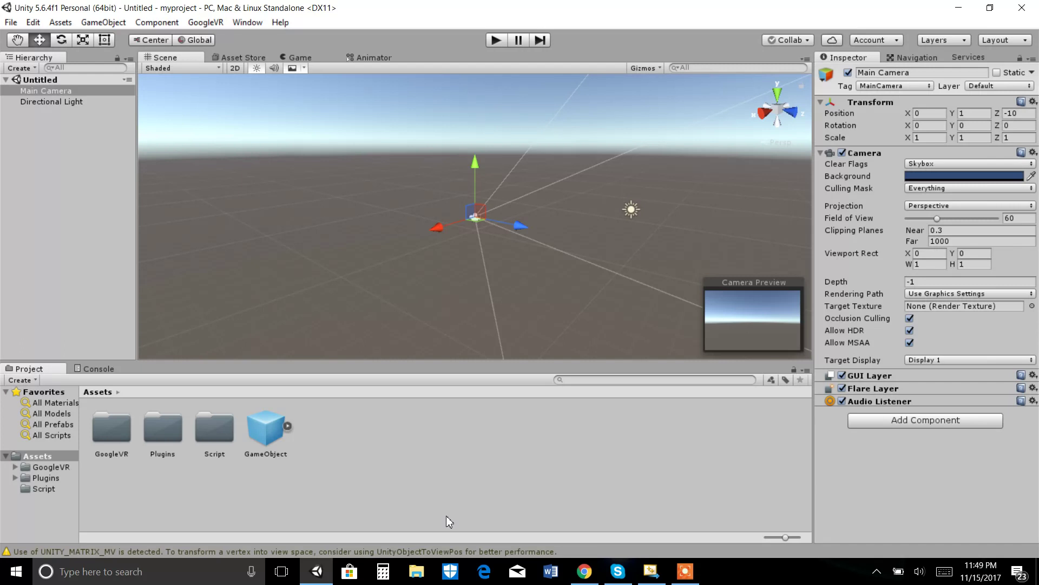
Look over the imported GoogleVR, Plugins and Script folders in the project's Assets
click(109, 446)
click(352, 449)
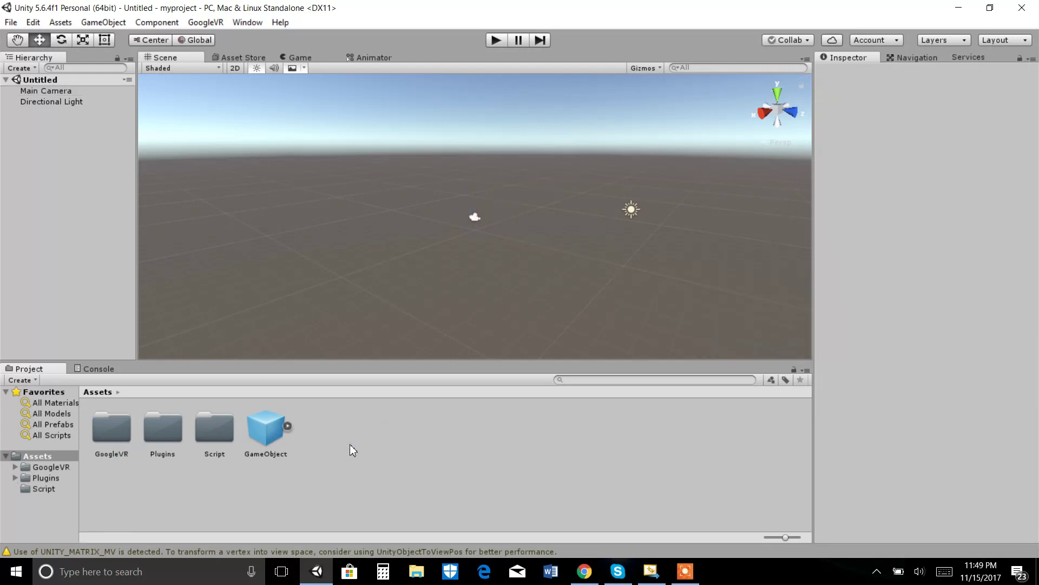
click(115, 440)
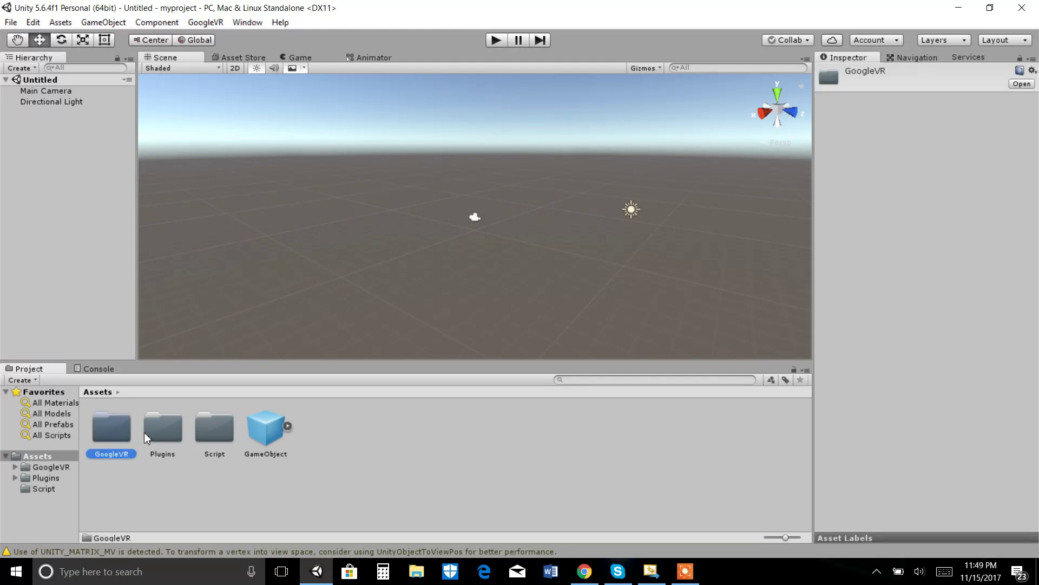
click(161, 430)
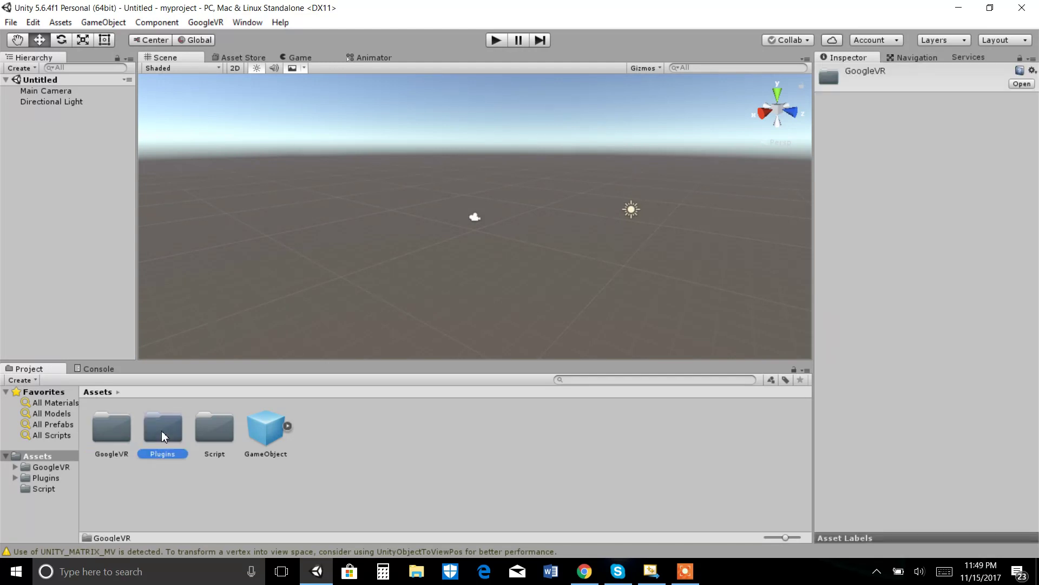
click(205, 441)
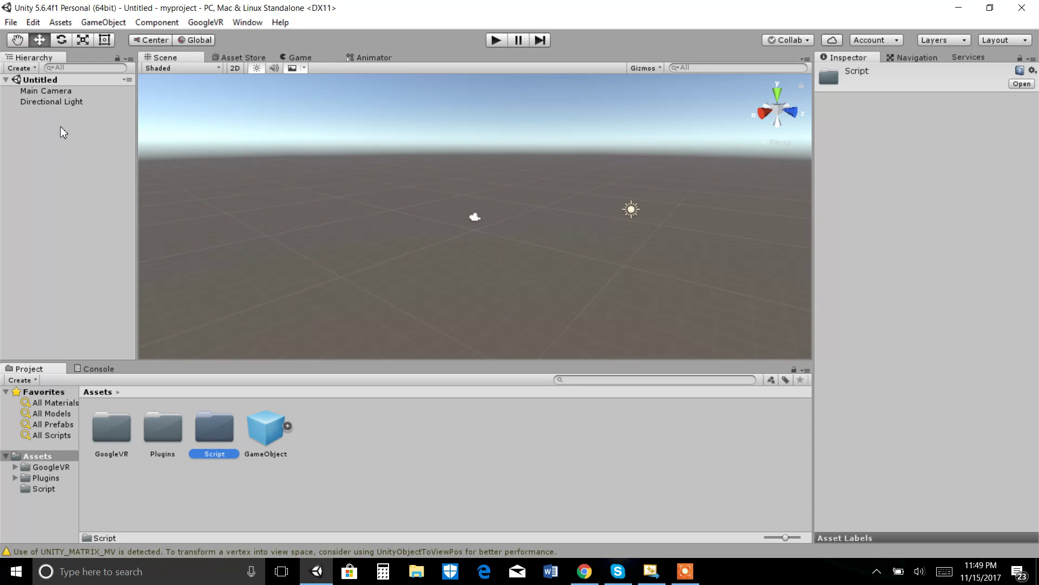
Replace the default Main Camera with an instance of the imported GameObject prefab placed in the scene
click(62, 92)
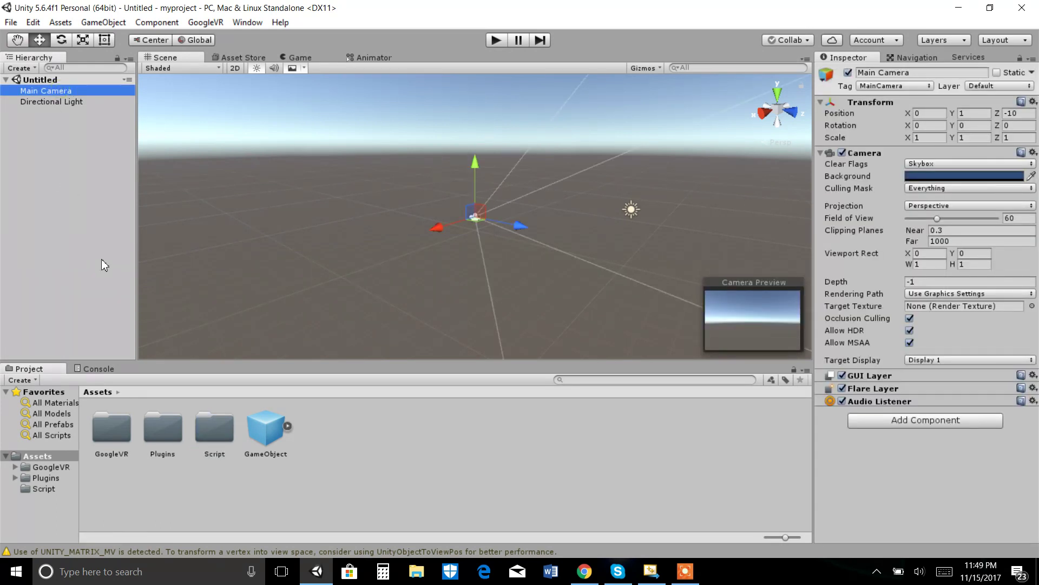
key(Delete)
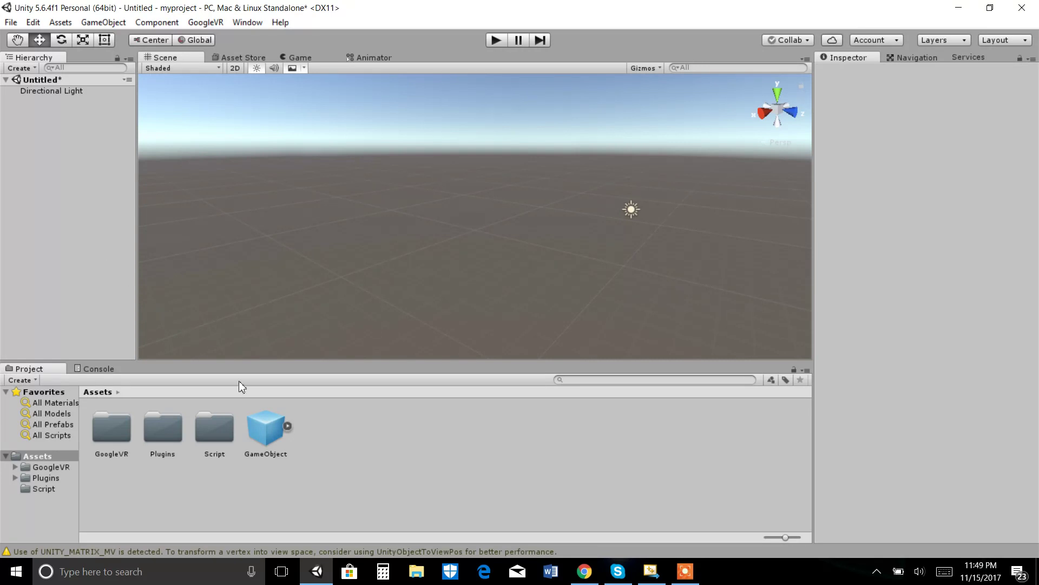
drag(273, 435, 258, 271)
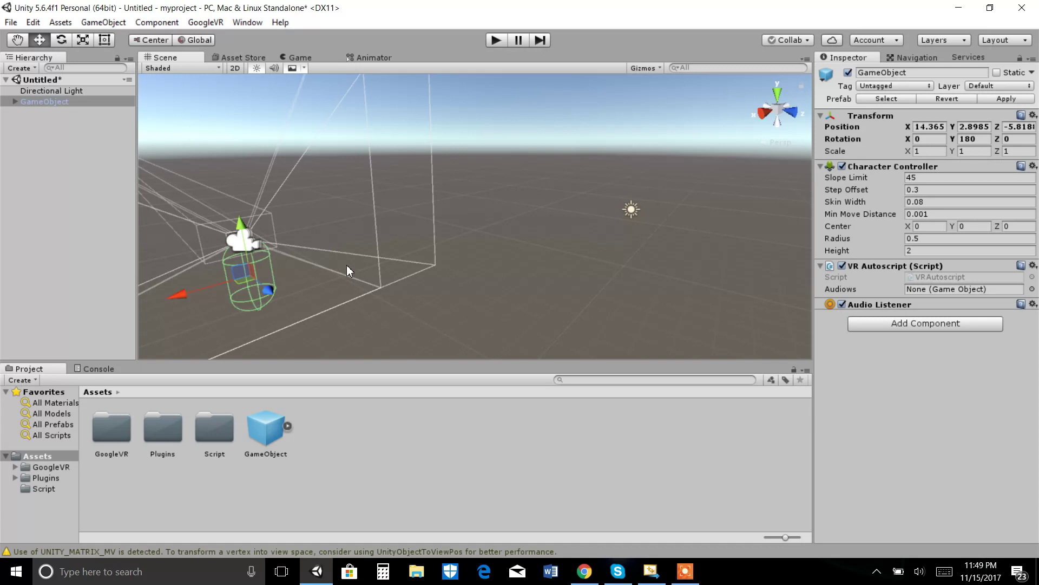
scroll(347, 264, down, 5)
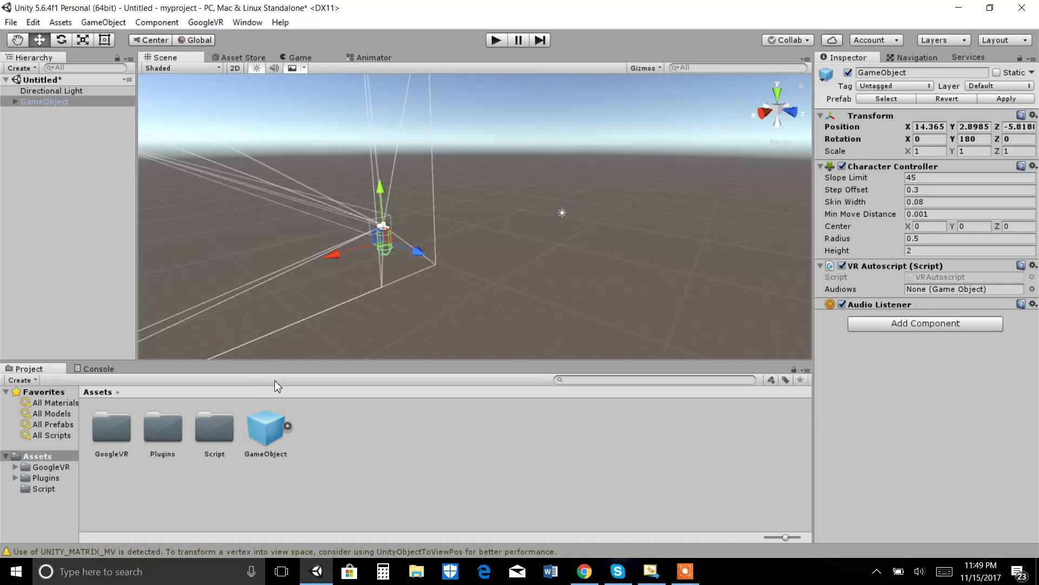
scroll(249, 212, up, 5)
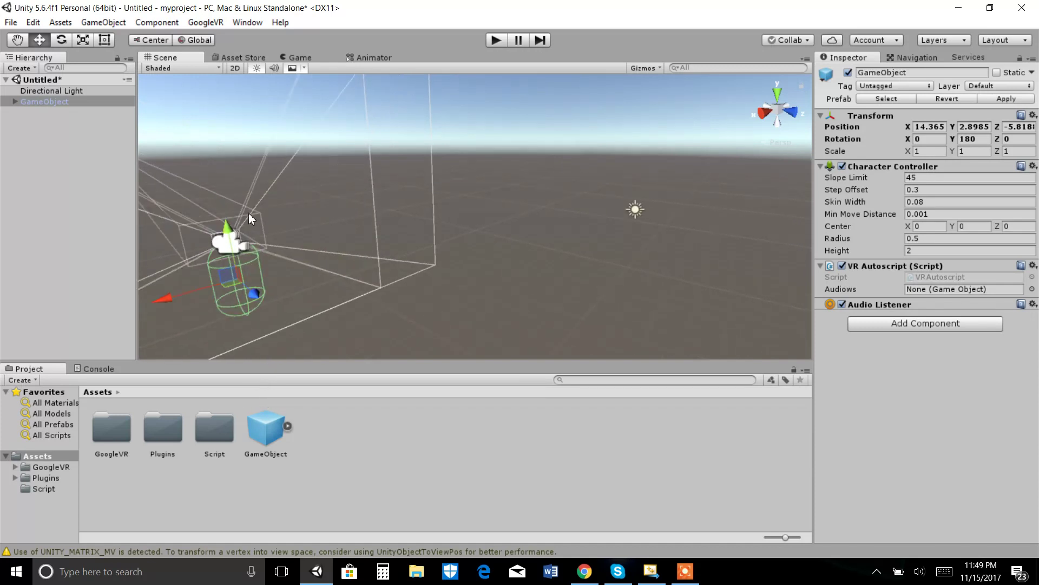
Move GvrMain out of GameObject to the scene's root level, accepting the broken prefab instance, and delete the GameObject parent
click(15, 102)
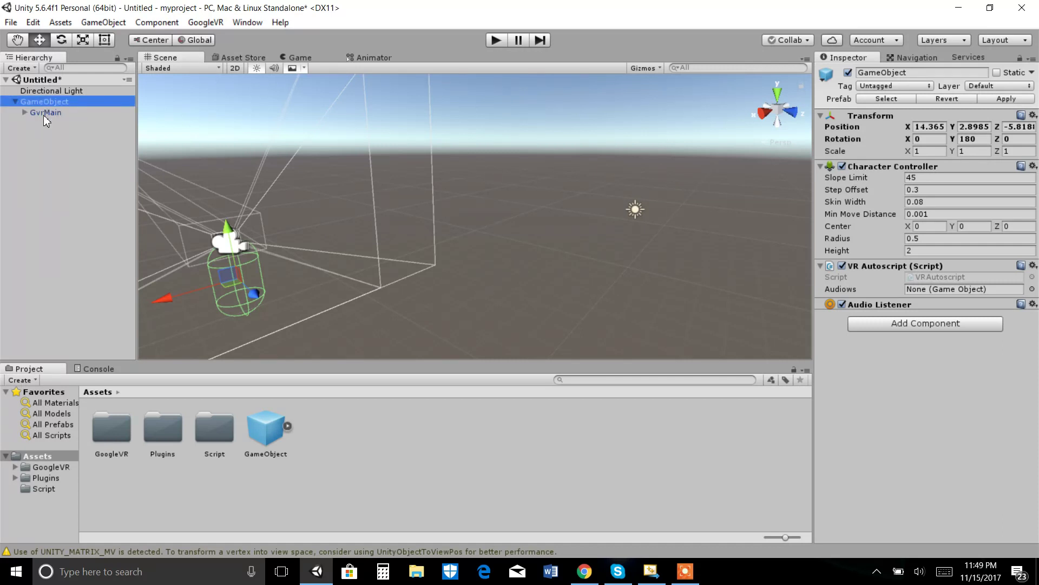
drag(50, 112, 44, 175)
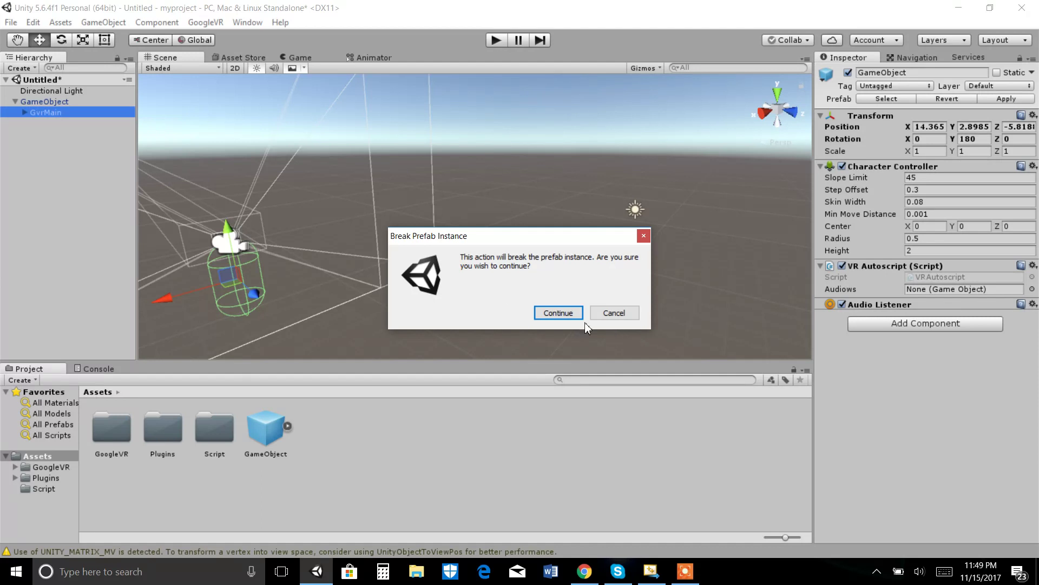
click(563, 313)
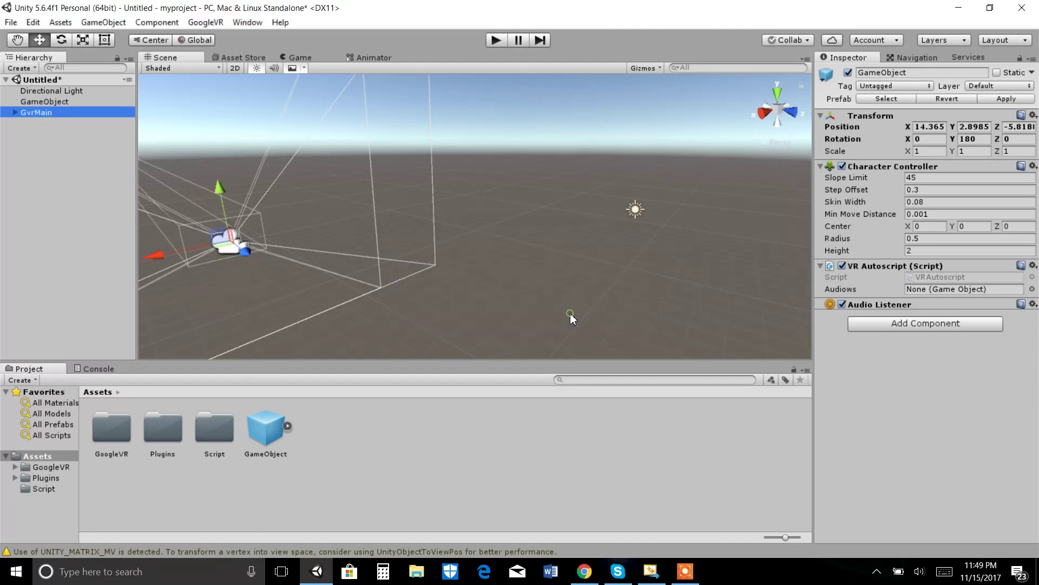
click(70, 101)
key(Delete)
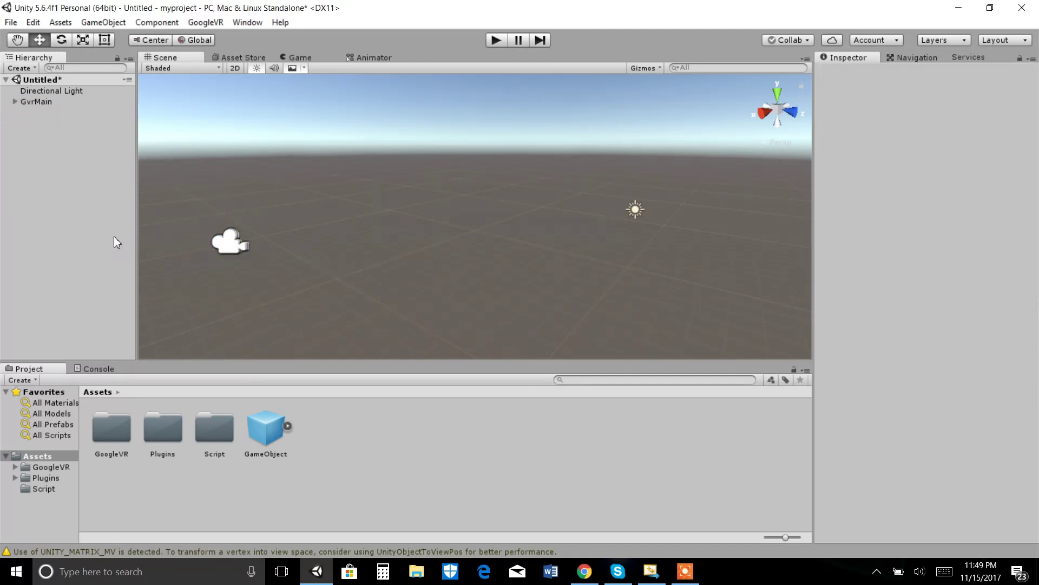
Examine GvrMain's child hierarchy from Head to Main Camera and inspect the properties of Main Camera Left
click(31, 103)
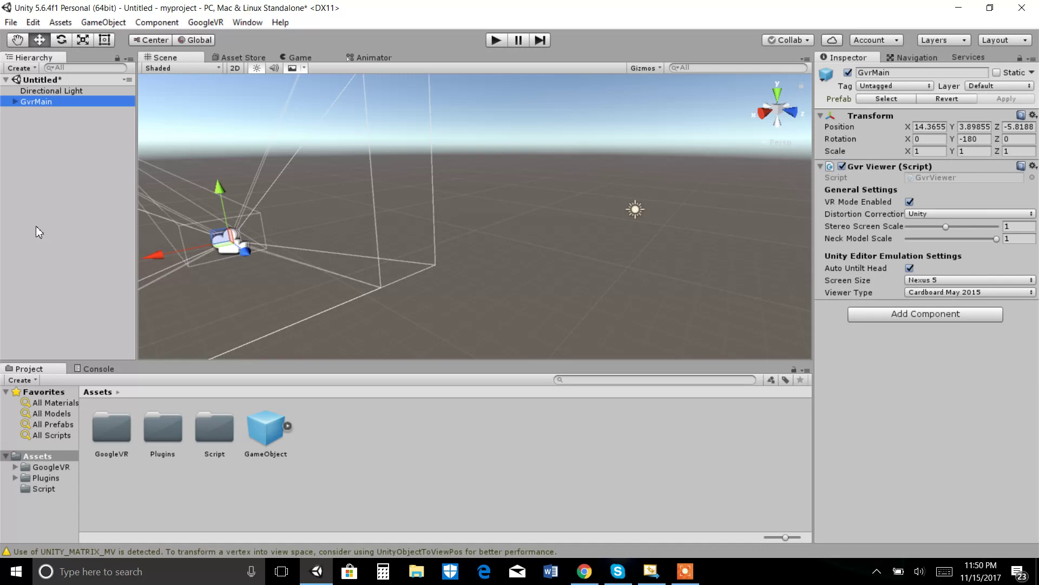
click(14, 101)
click(28, 112)
click(24, 111)
click(41, 121)
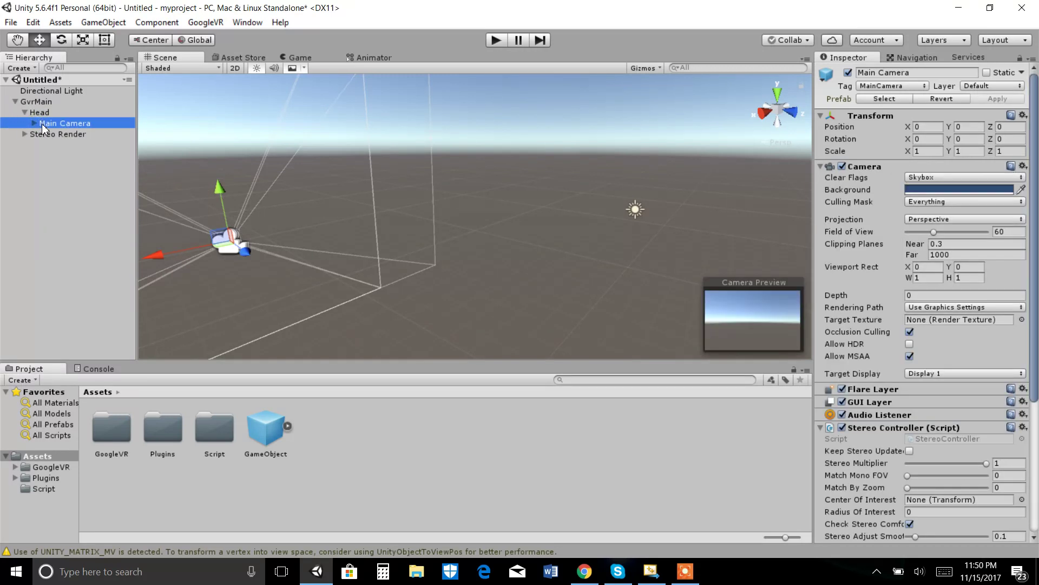
click(34, 124)
click(54, 134)
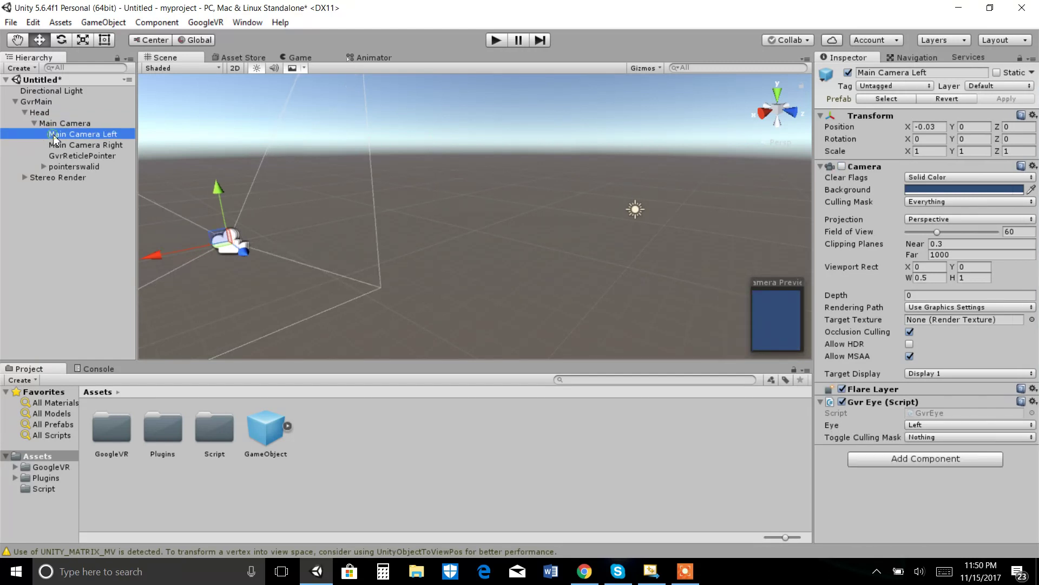
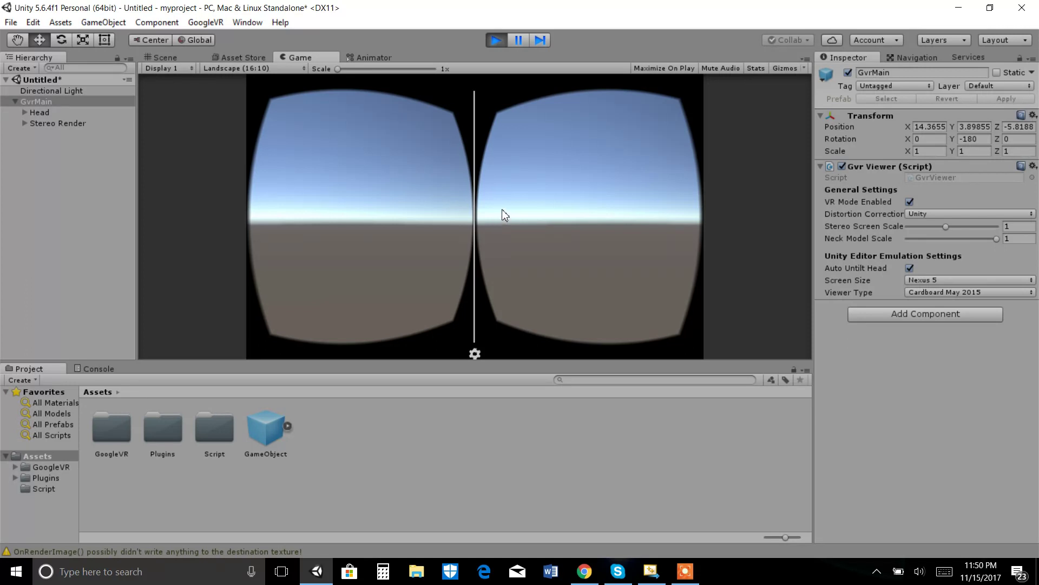
Stop the game preview, then set GvrMain's position to 0, 0, 0 and its Y rotation to 0
click(491, 40)
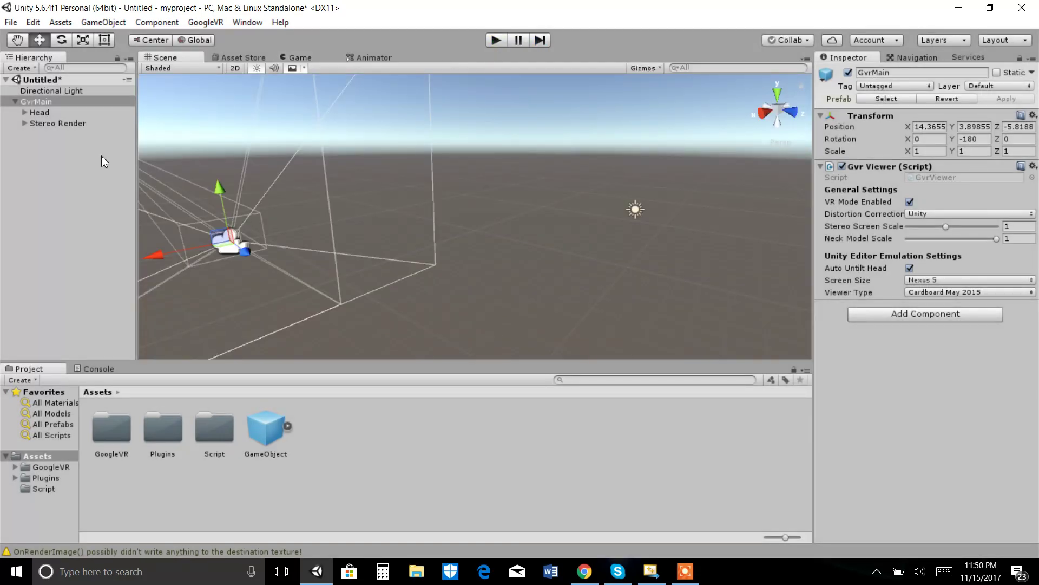
click(95, 177)
click(48, 102)
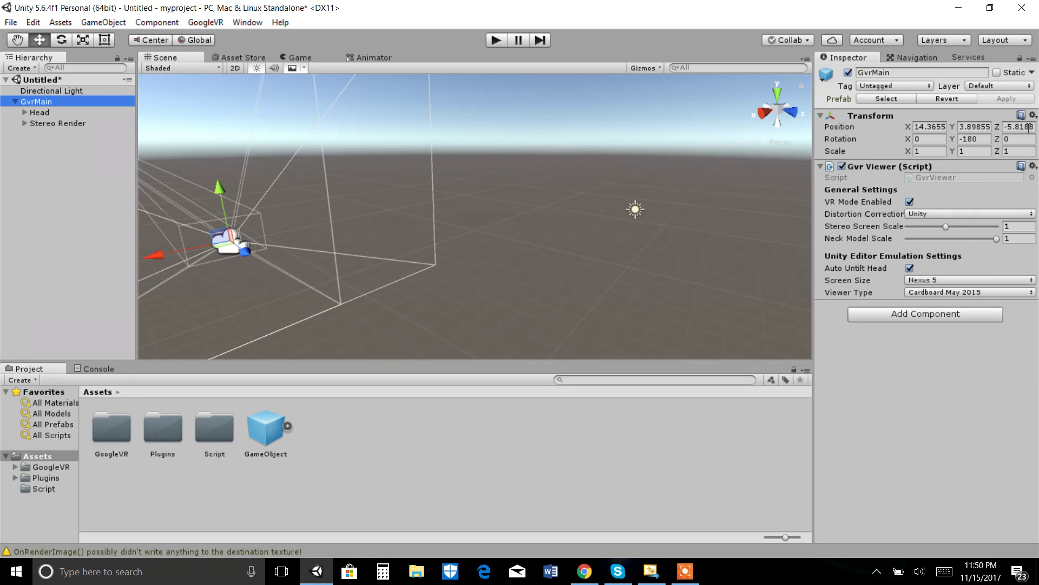
click(944, 127)
text(0)
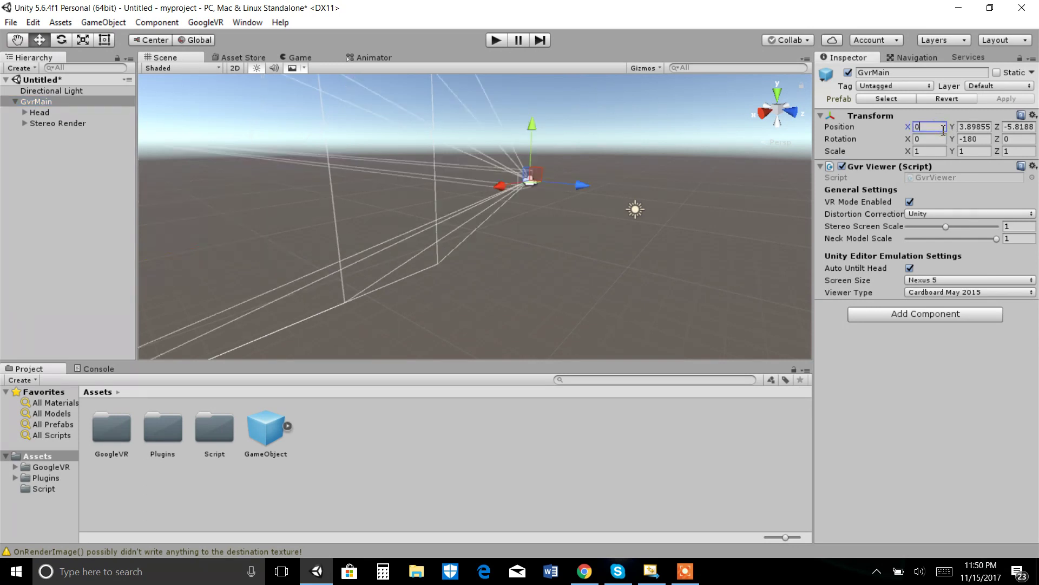
click(977, 126)
text(0)
click(1008, 126)
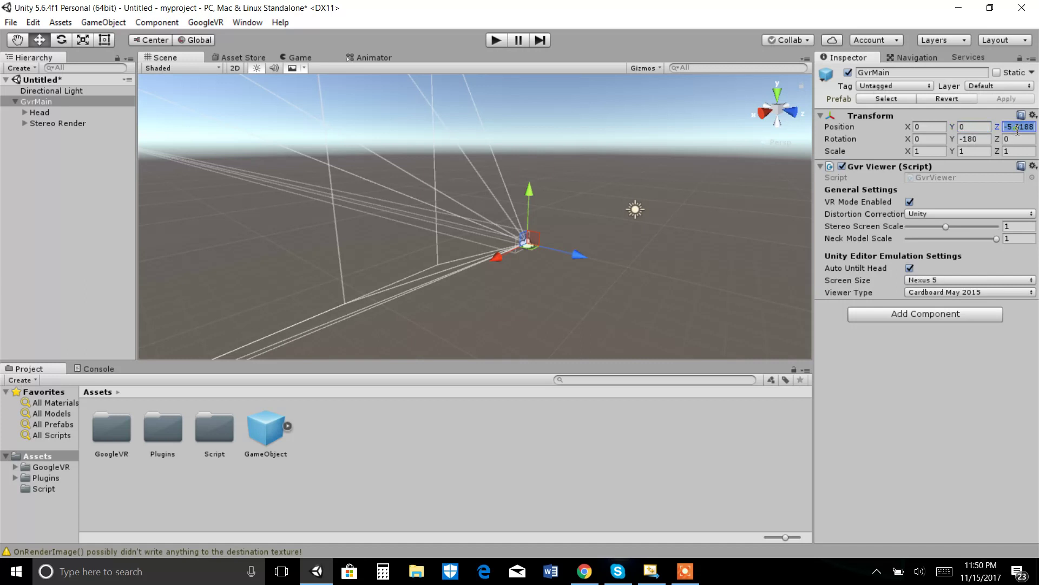
text(0)
click(973, 139)
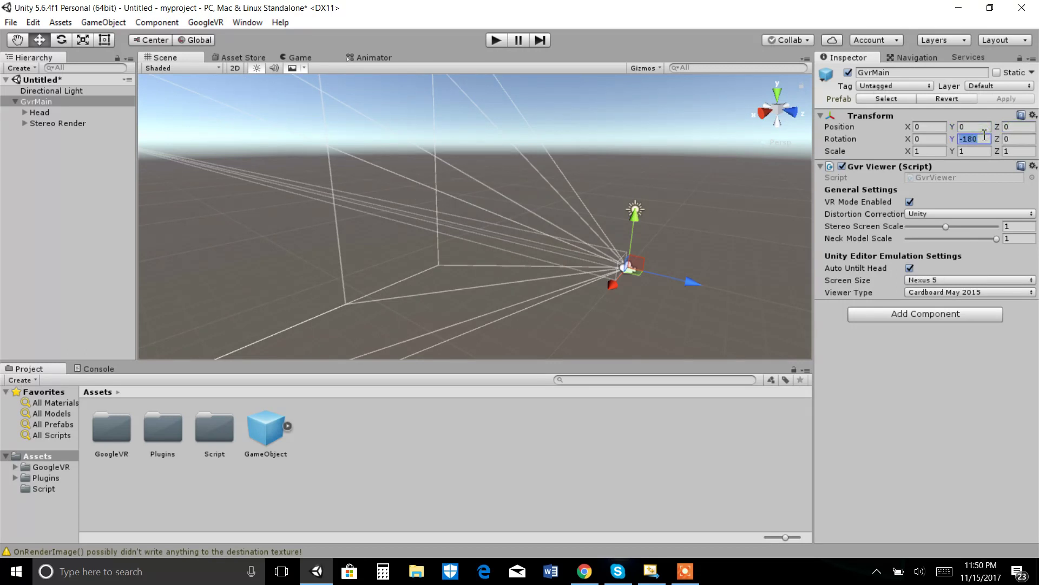
text(0)
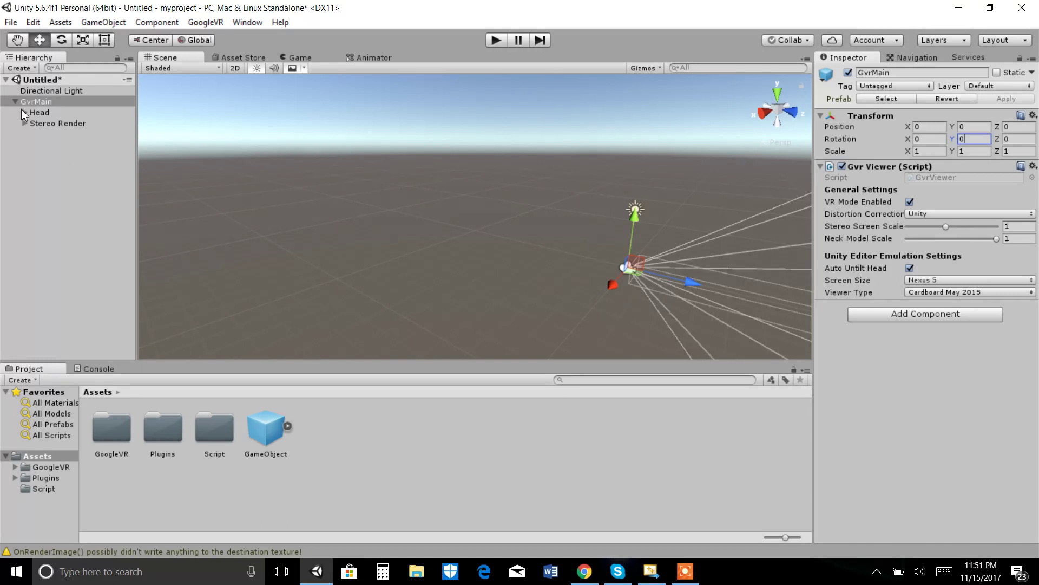
Add a 3D plane to the scene and set its Y and Z position to 0
click(21, 67)
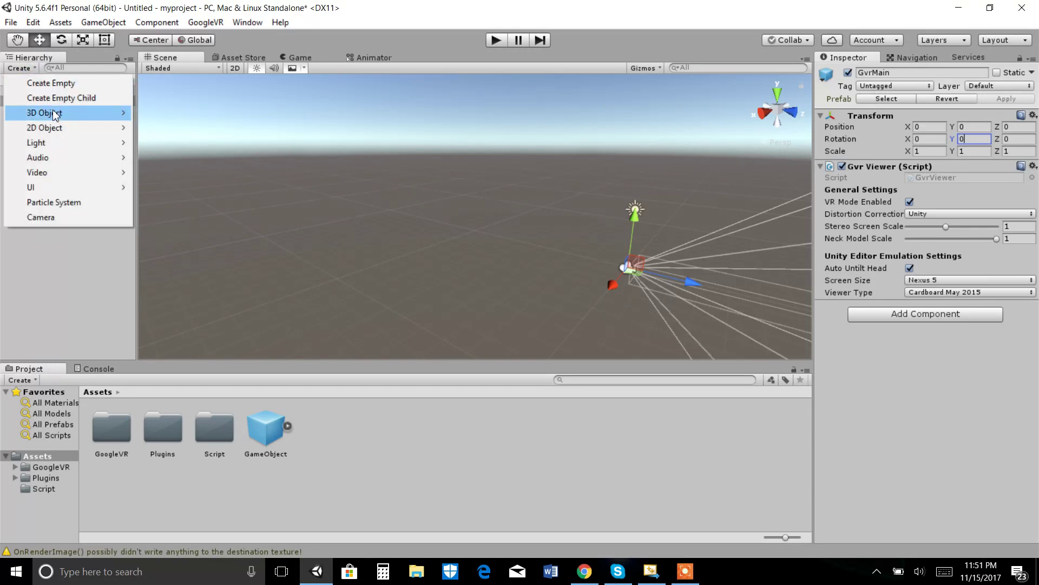
mouse_move(69, 112)
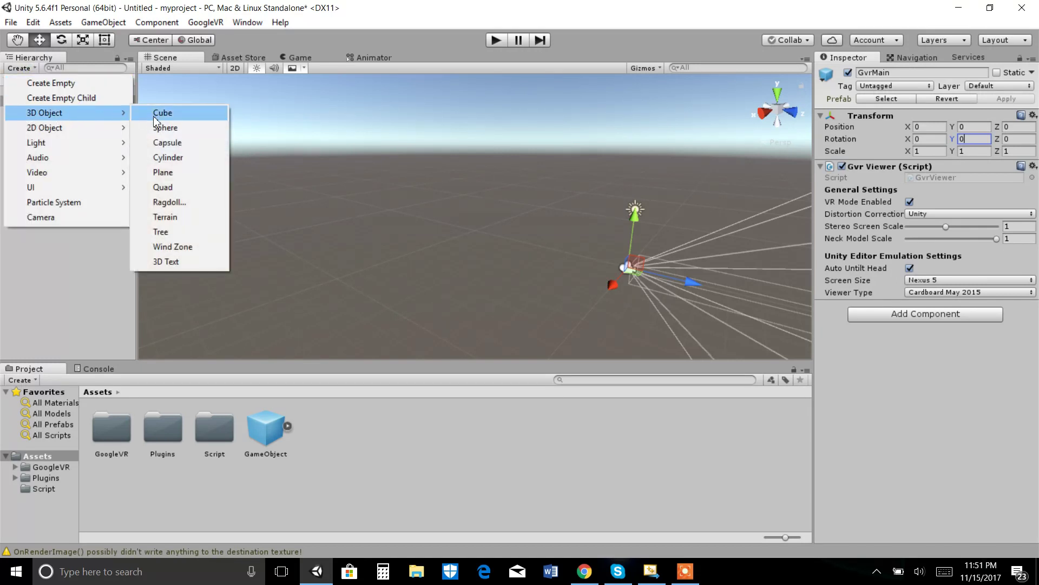
click(167, 171)
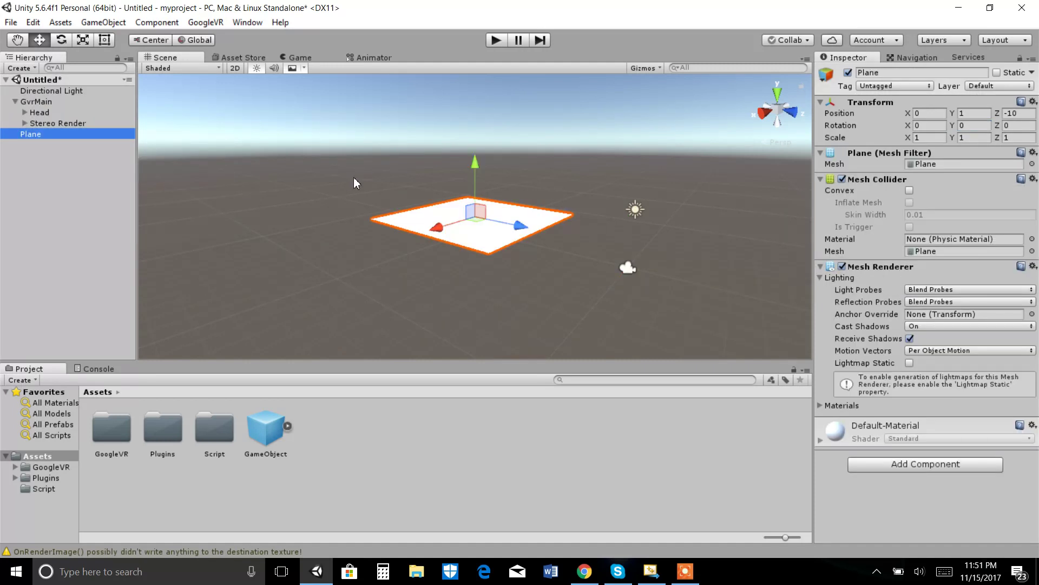
click(966, 114)
text(0)
key(Tab)
text(0)
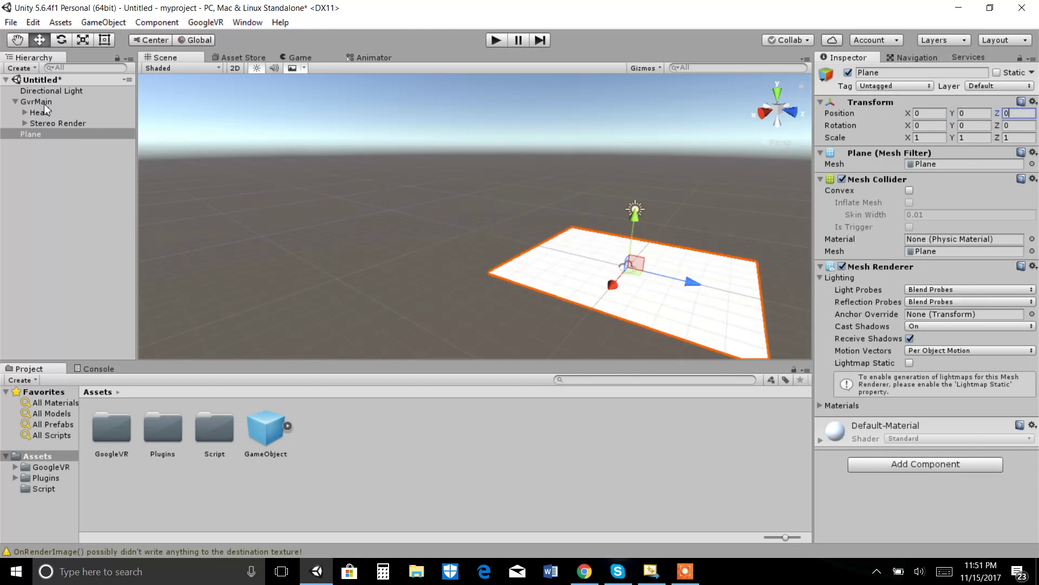
click(79, 157)
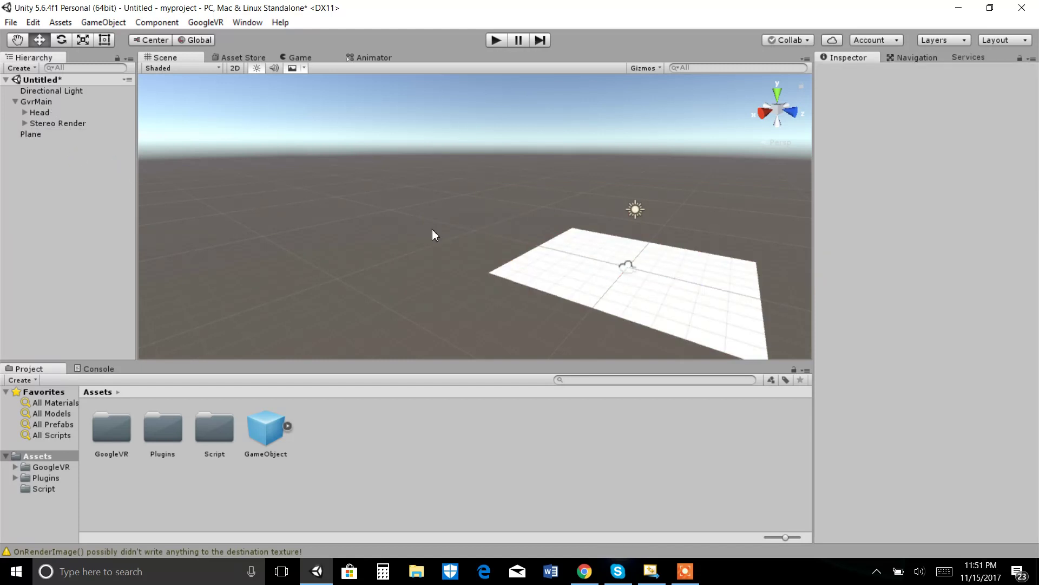
Raise GvrMain above the plane to a Y position of about 0.77 and check the camera's view of the game
click(54, 101)
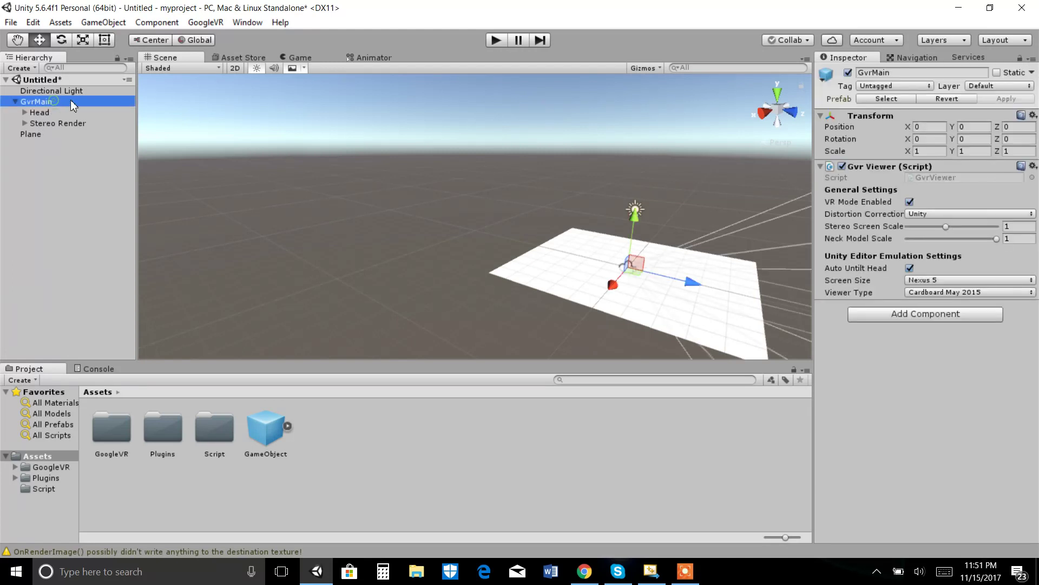
drag(639, 213, 624, 196)
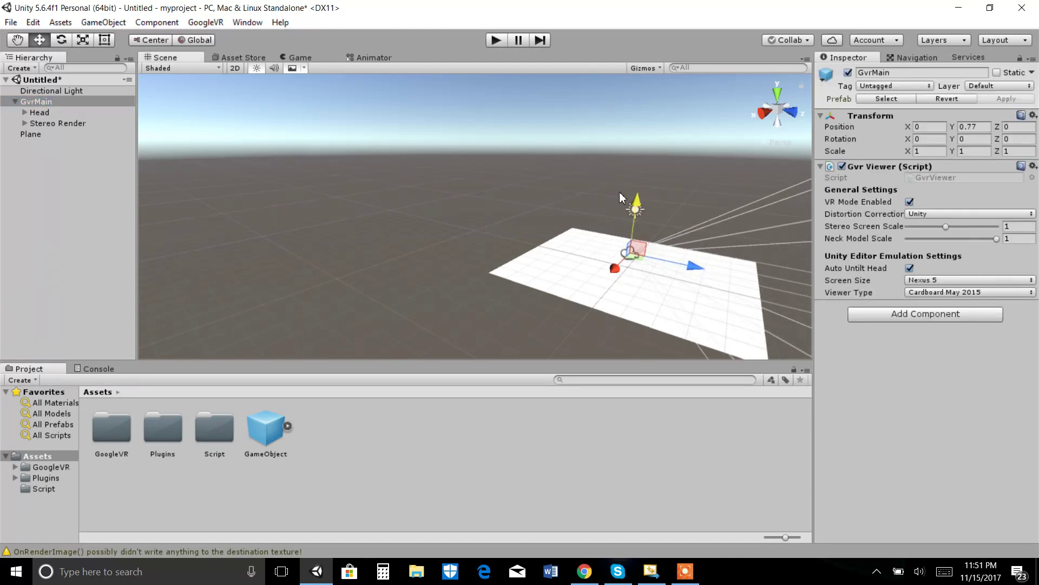
click(300, 57)
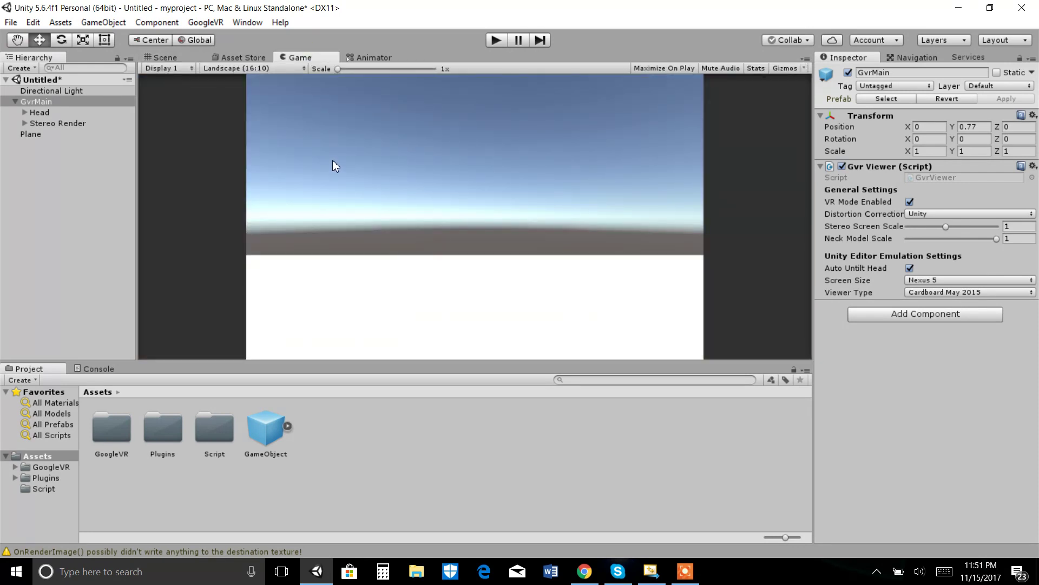
Add a 3D cube to the scene and select it
click(27, 70)
mouse_move(58, 113)
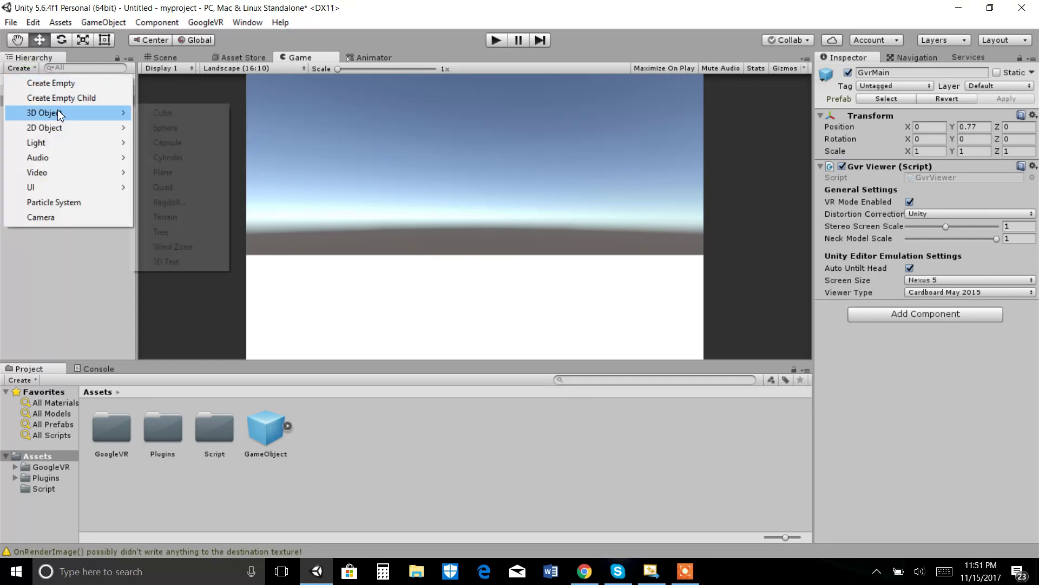
click(167, 118)
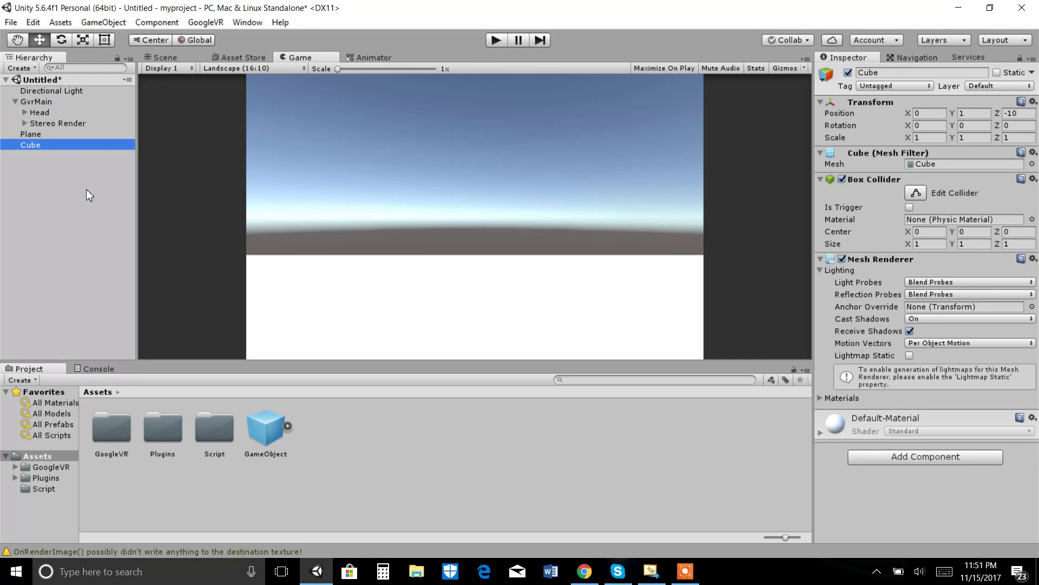
right_click(393, 446)
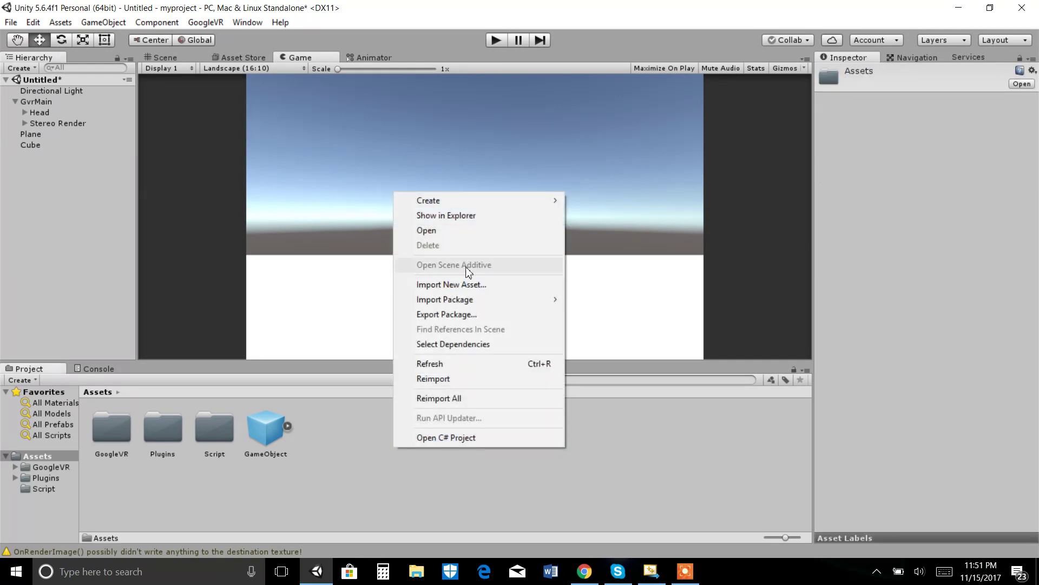
click(46, 208)
click(32, 144)
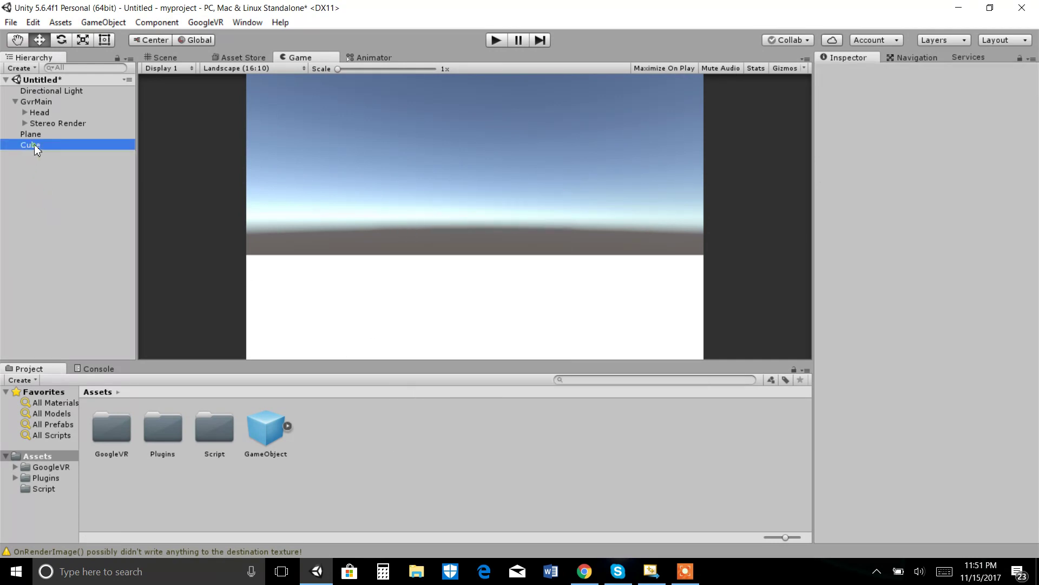
Zero the cube's Y and Z position, shift it in front of the camera to about Z 1.81 and Y 0.68, and check the game view
click(162, 58)
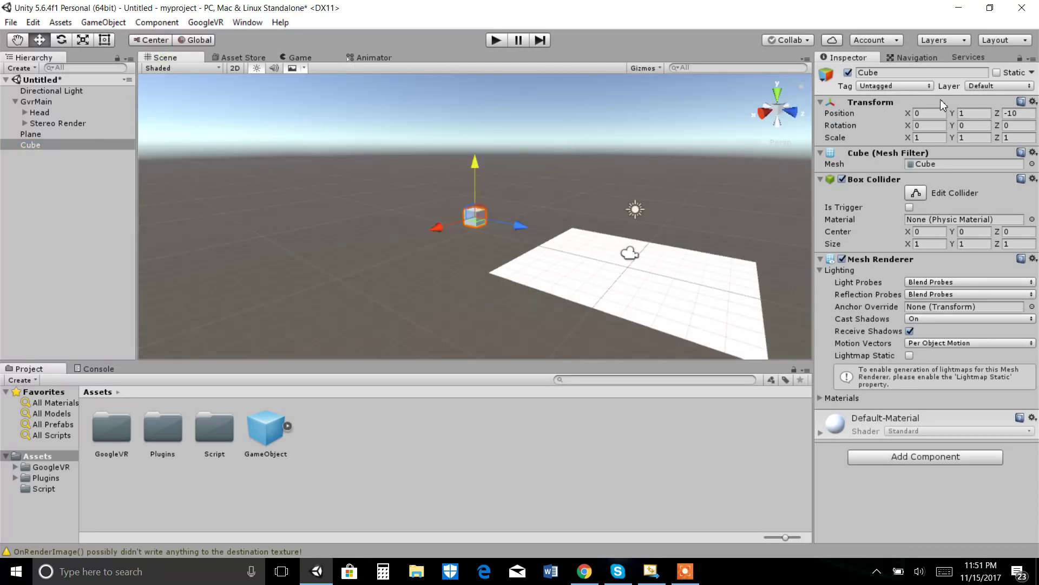
click(1027, 114)
text(0)
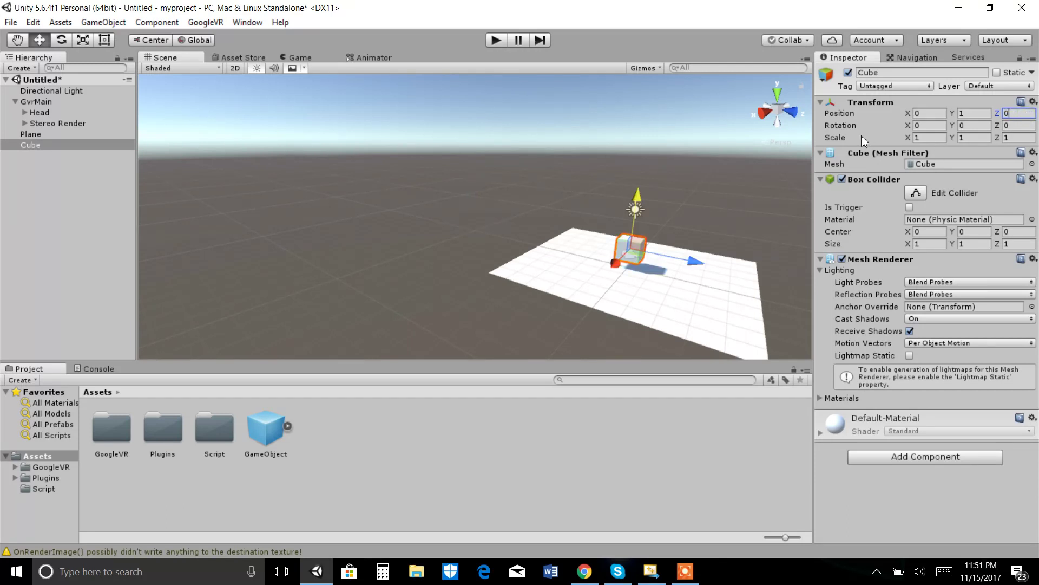
click(967, 111)
text(0)
drag(694, 282, 738, 281)
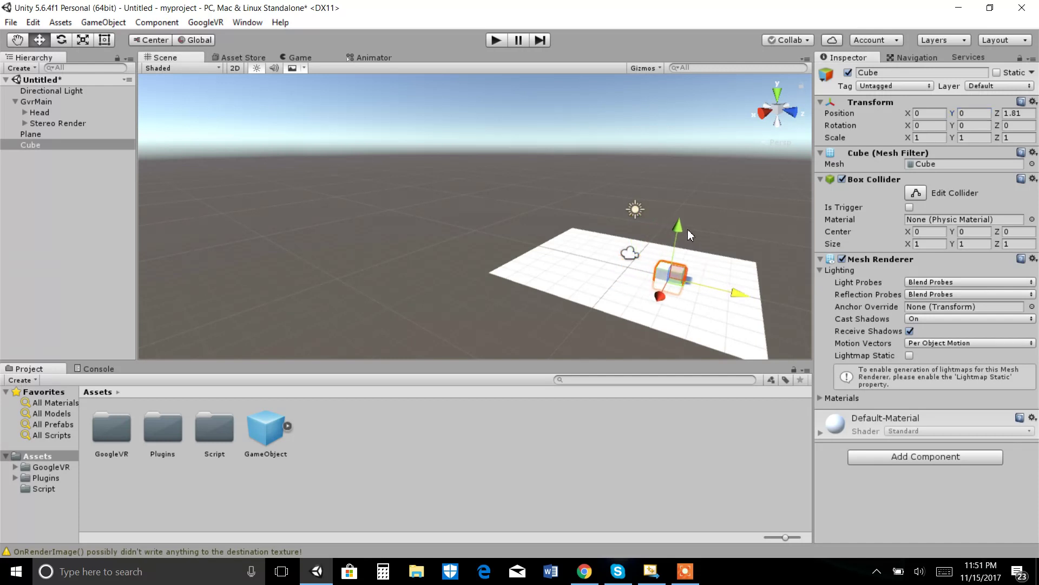
drag(678, 229, 677, 213)
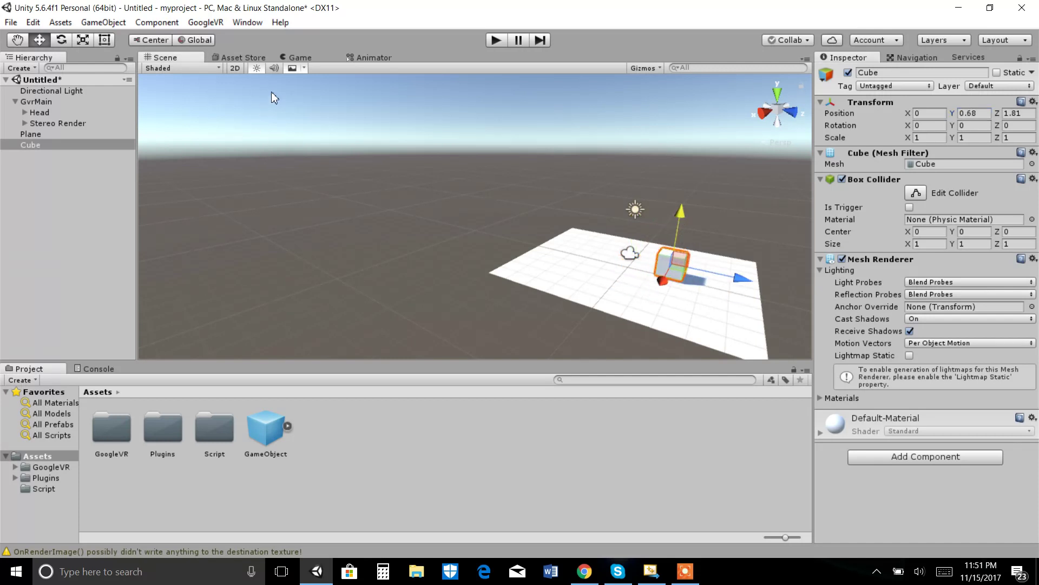
click(297, 59)
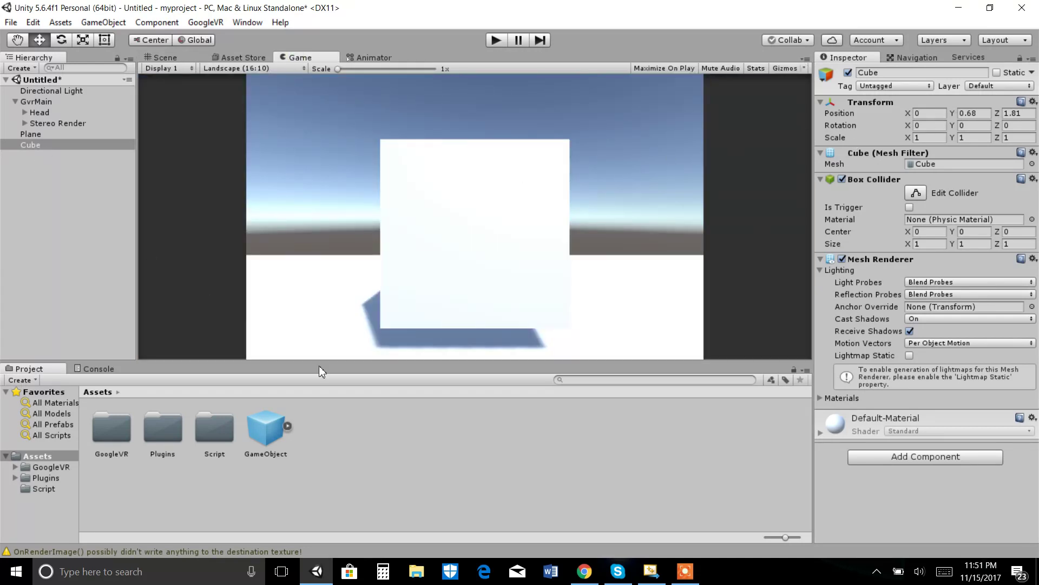
Create a new material in the Assets folder and name it red
right_click(447, 439)
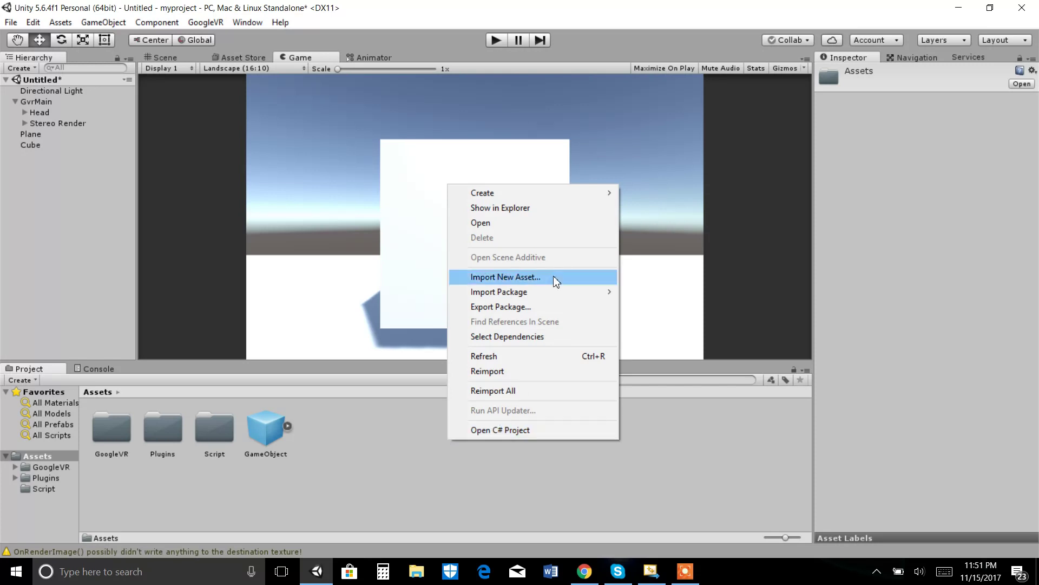
mouse_move(552, 196)
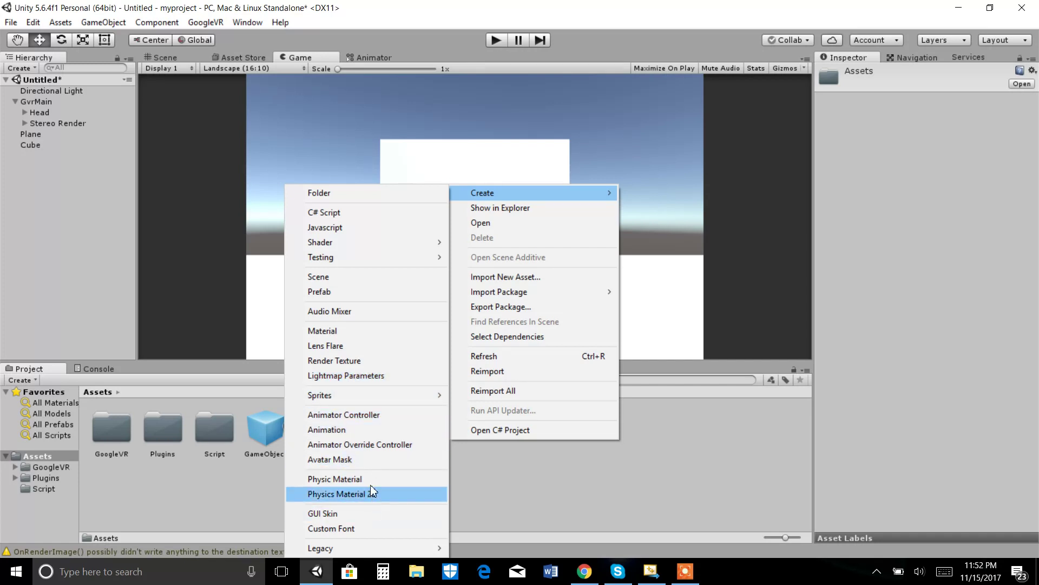
click(390, 327)
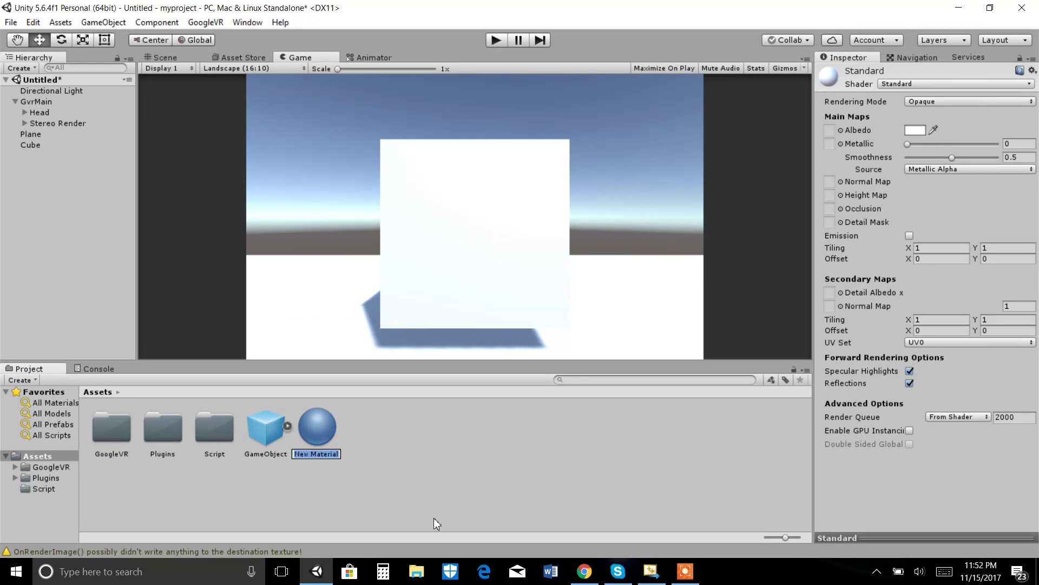
mouse_move(584, 571)
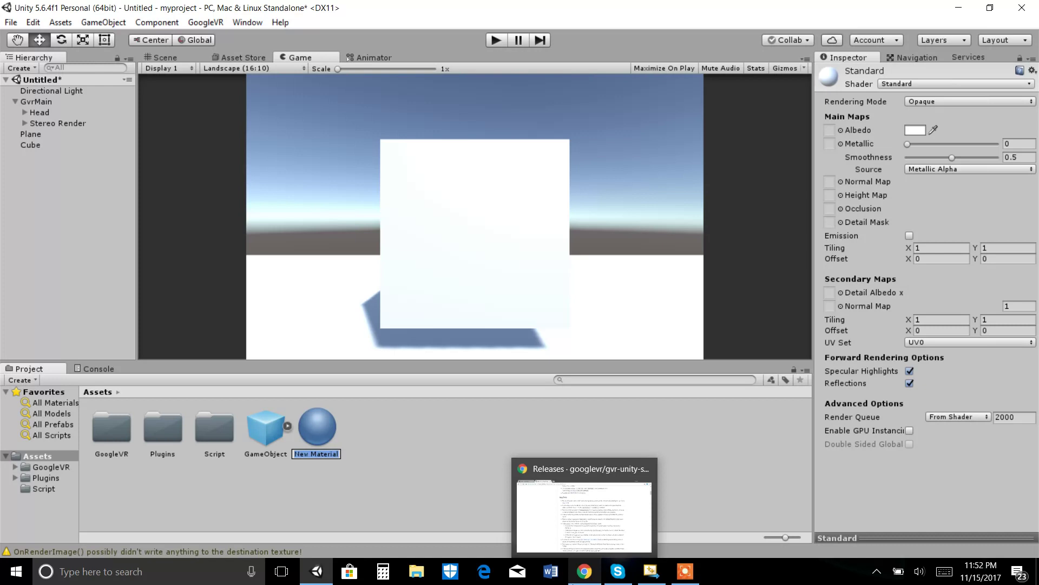
text(red)
key(Return)
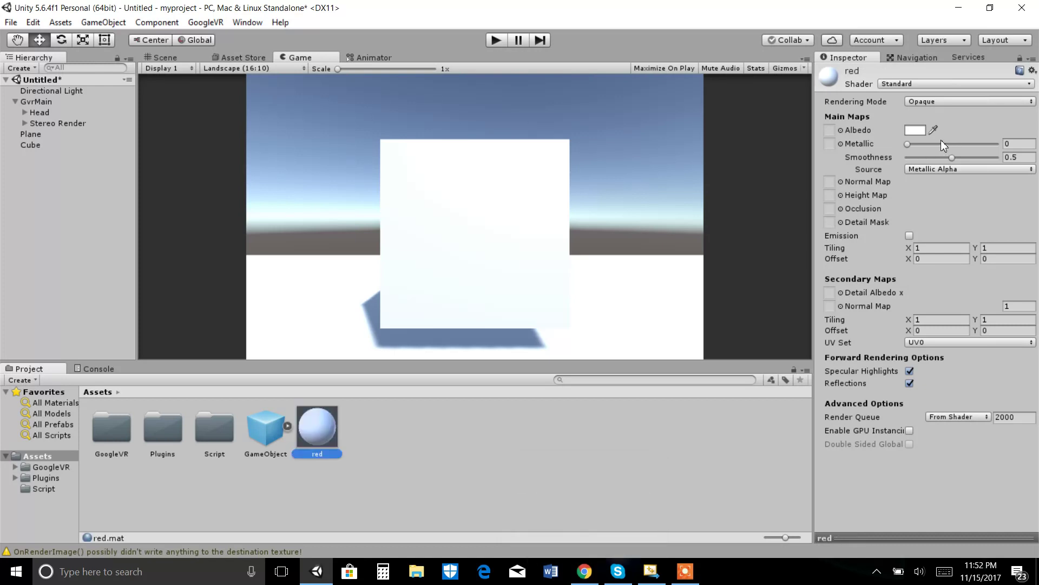
Set the new material's albedo to a strong red, about R 221, G 10, B 10
click(914, 131)
drag(698, 353, 747, 336)
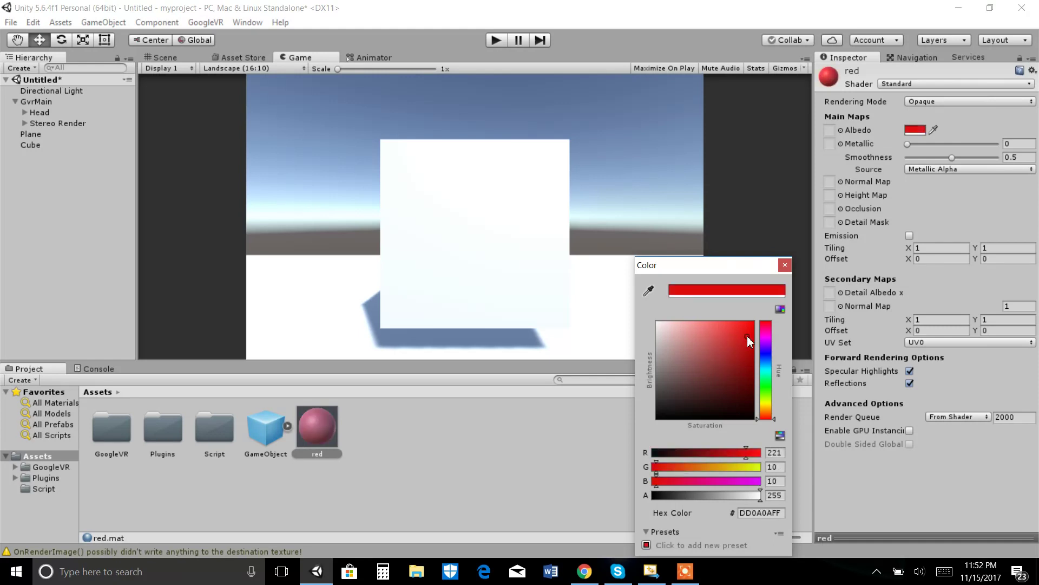
click(785, 266)
Apply the red material to the cube in the scene and check it in the game view
click(172, 59)
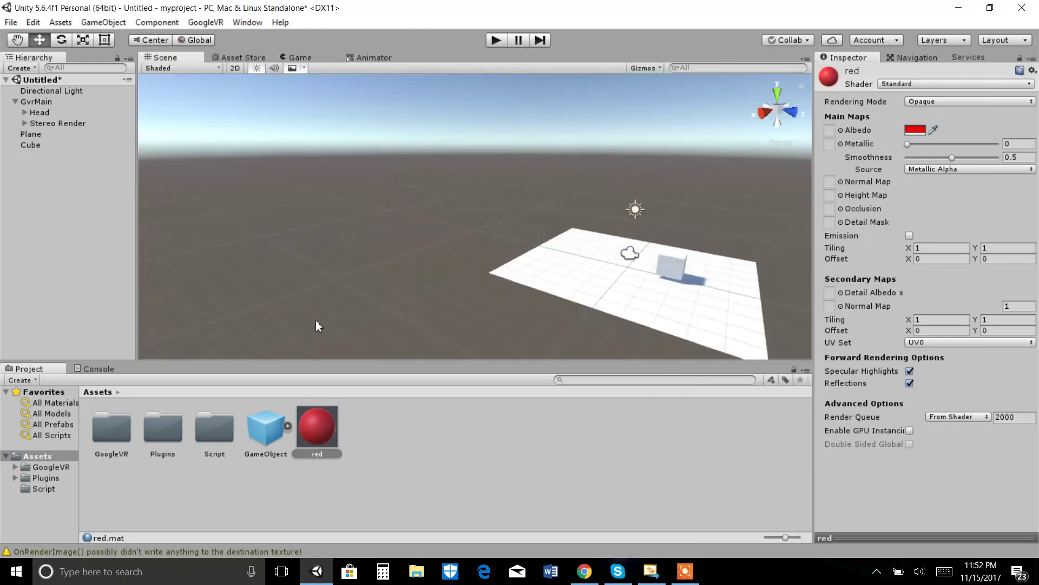
drag(526, 318, 734, 273)
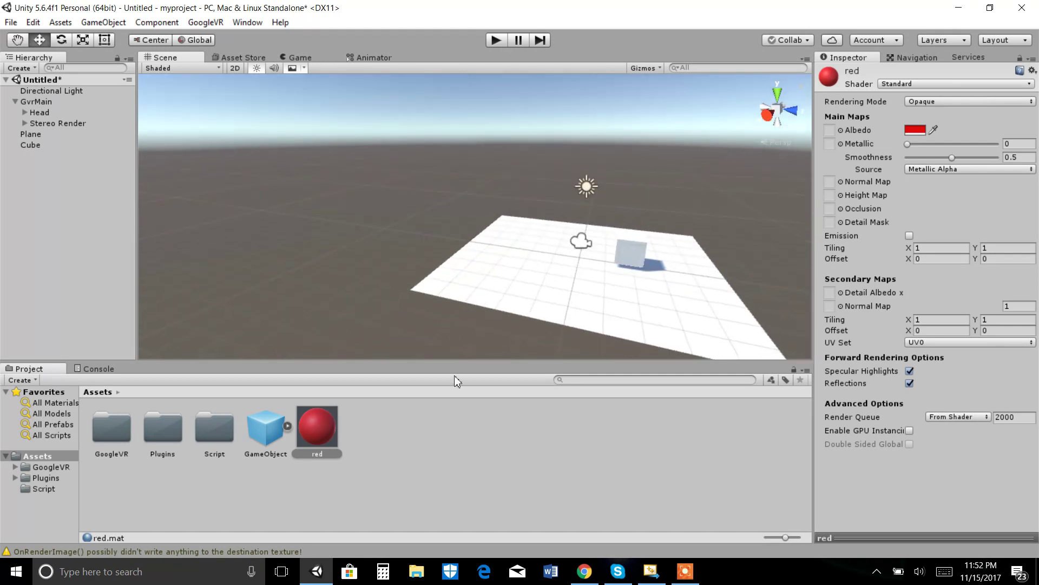
drag(321, 430, 627, 249)
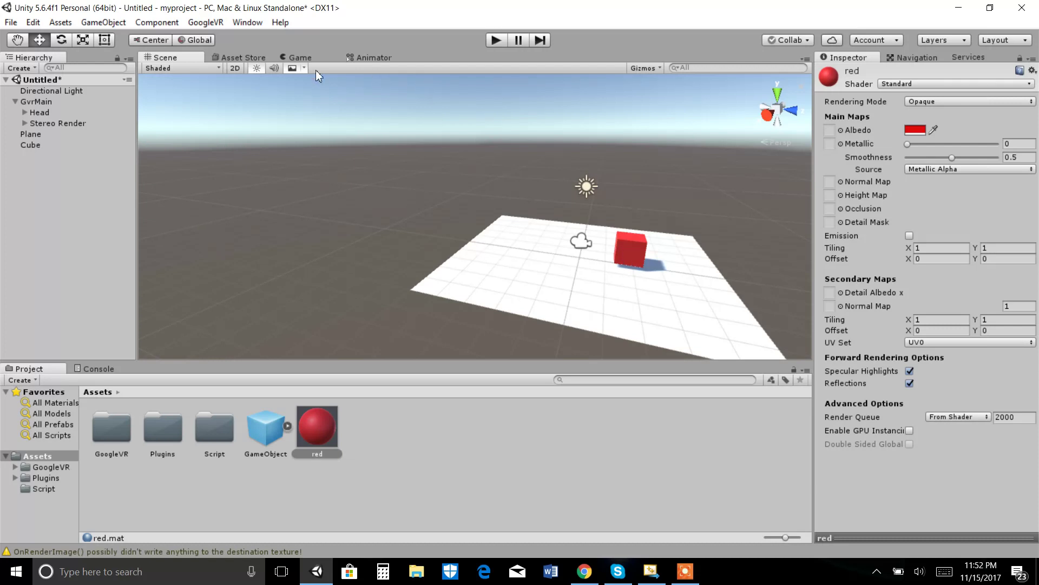
click(298, 57)
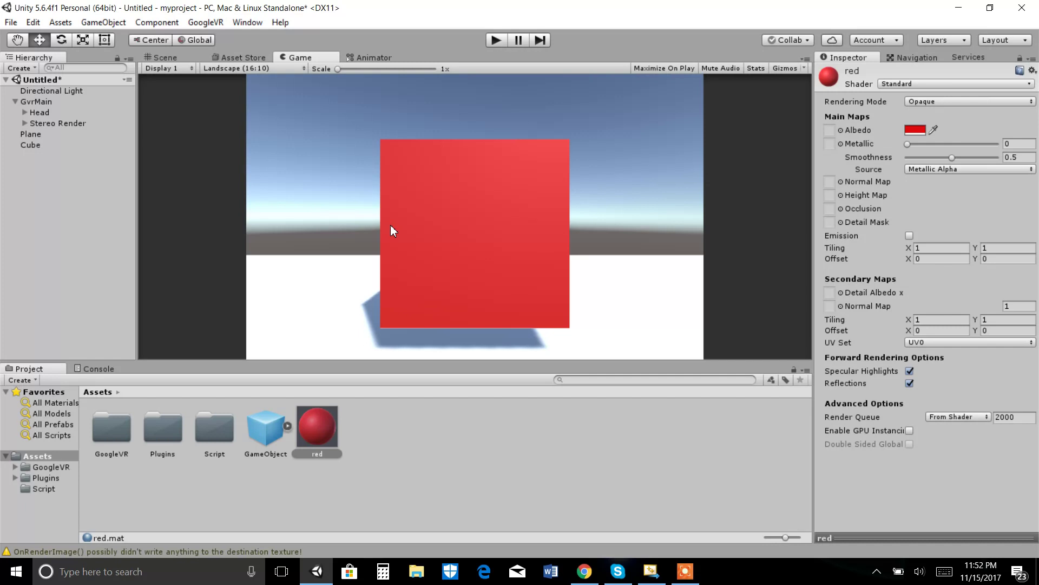
Open the build settings and switch the project's target platform to Android
click(37, 101)
click(13, 25)
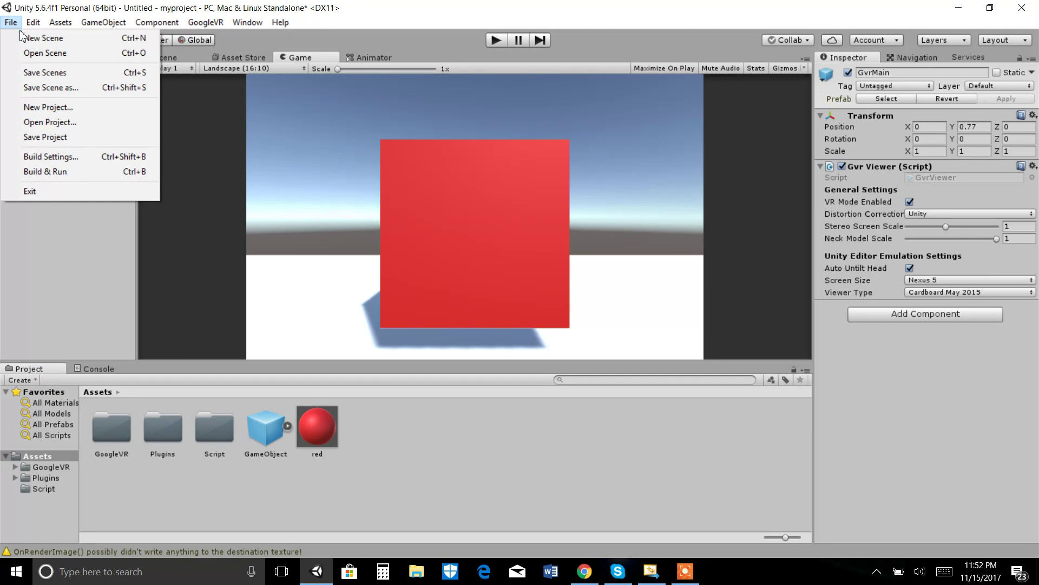
click(50, 156)
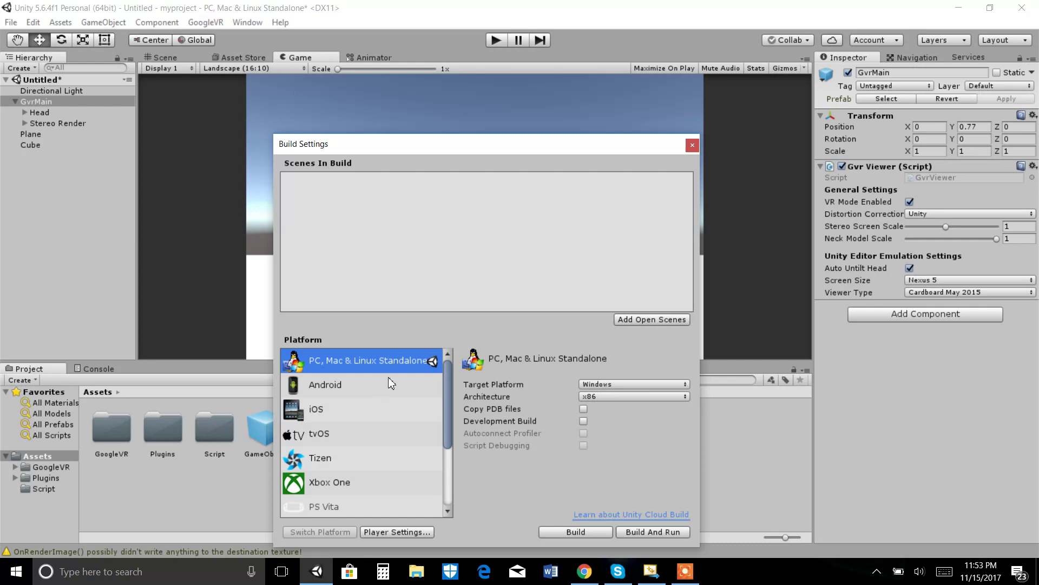
click(356, 383)
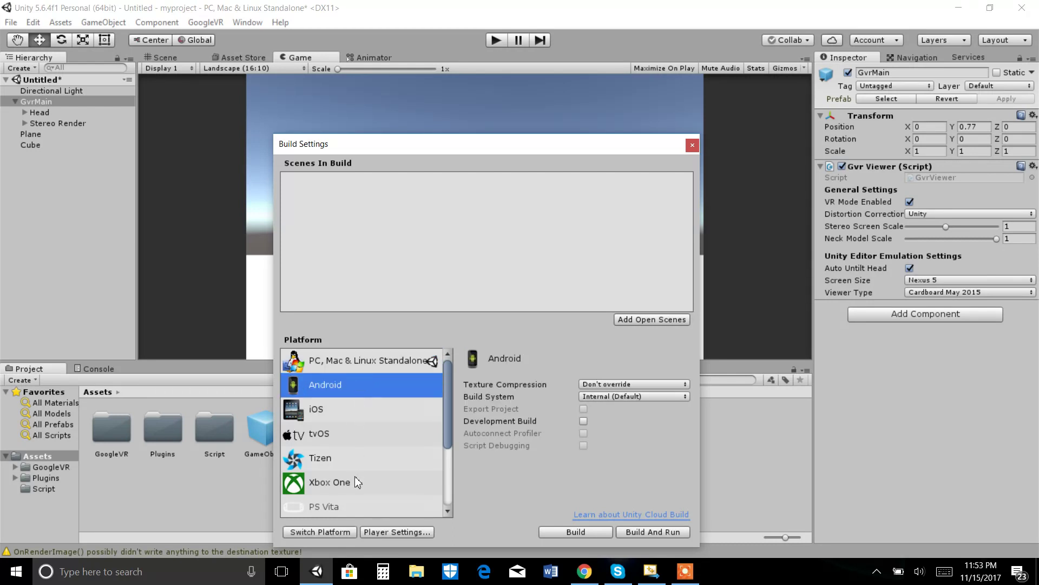
click(355, 363)
click(352, 382)
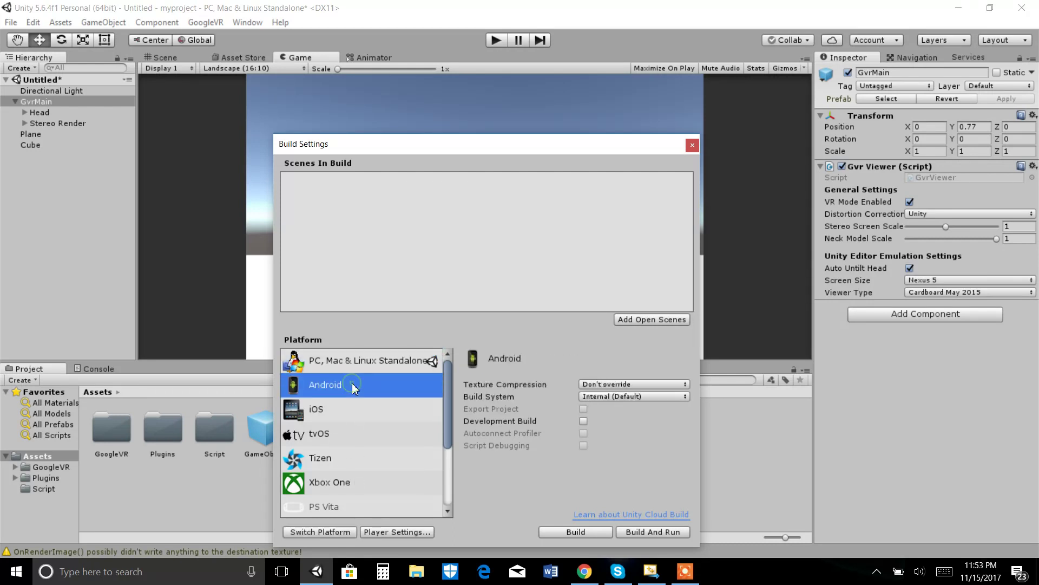
click(310, 531)
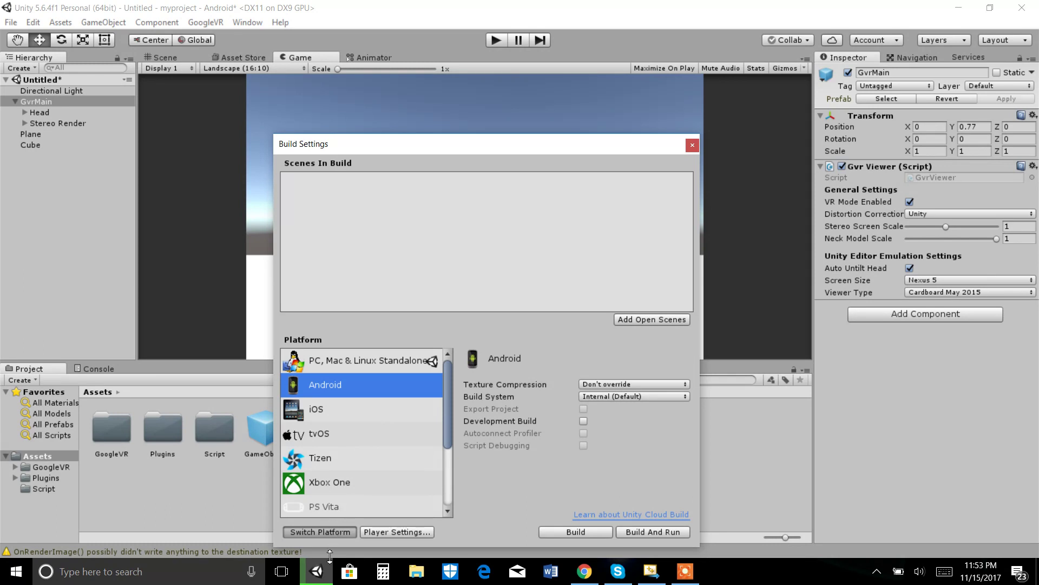
mouse_move(324, 575)
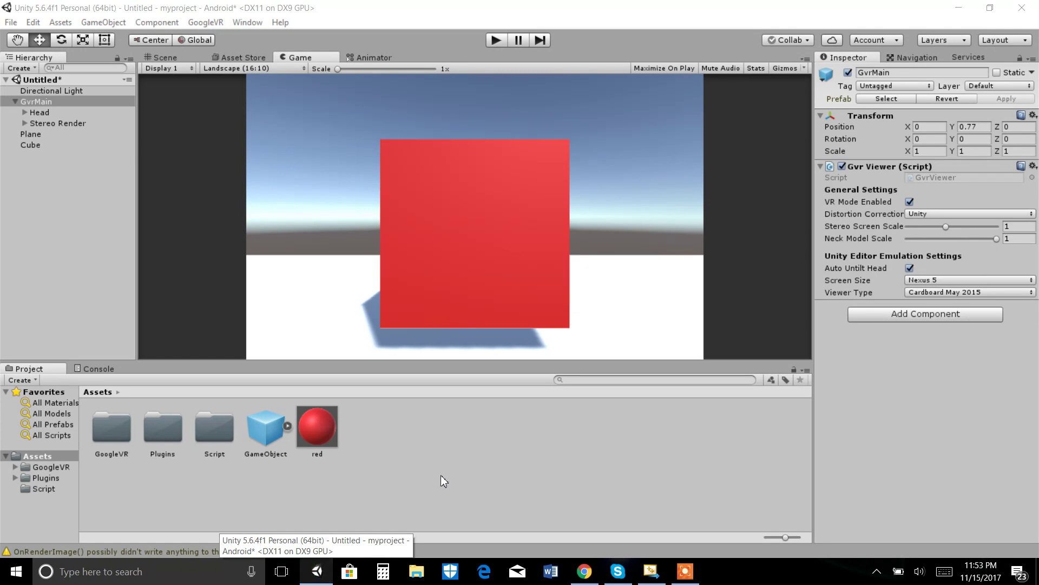
click(319, 571)
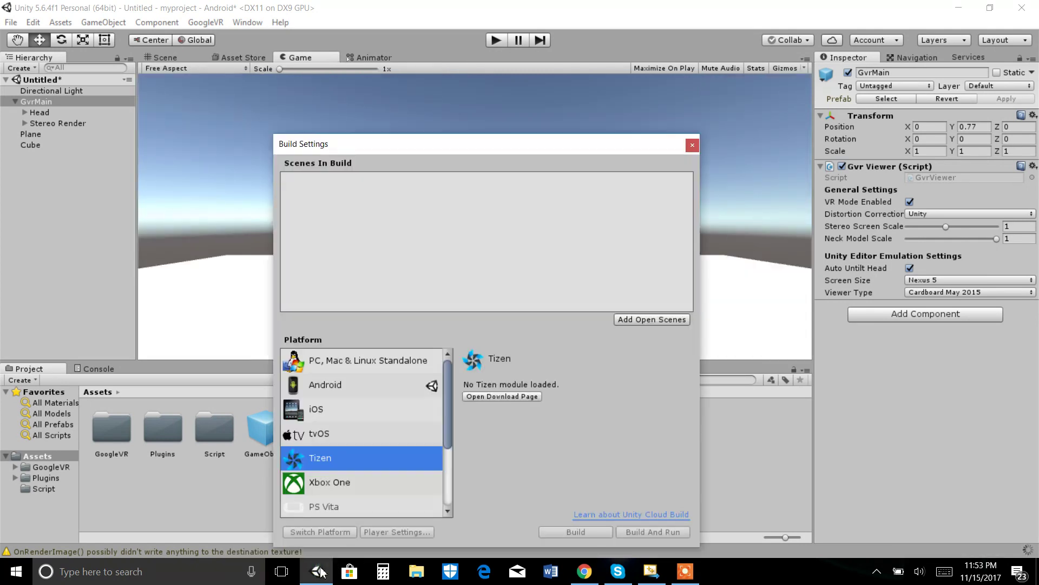
click(391, 384)
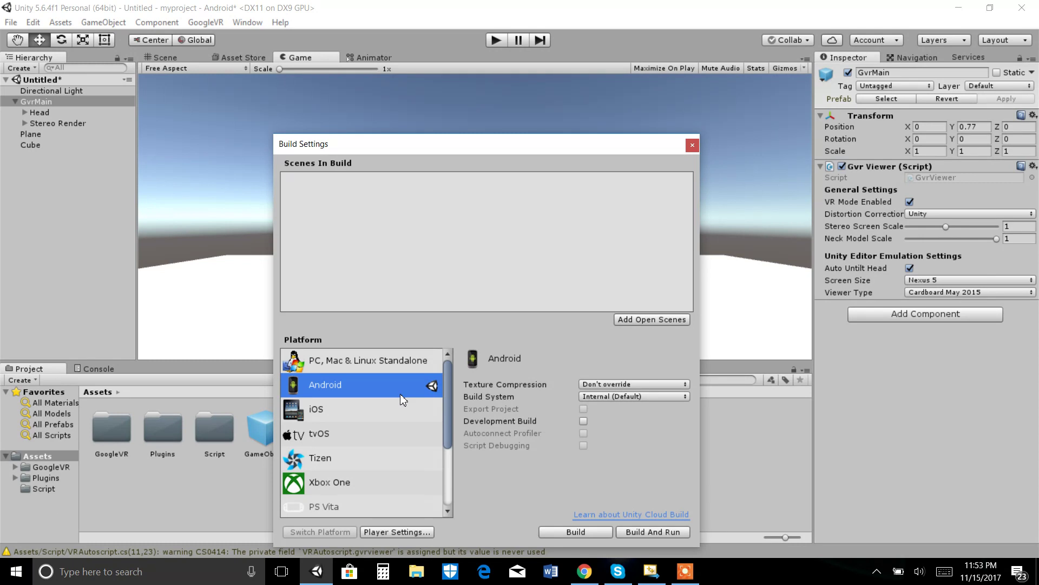
Enable Virtual Reality Supported in the Android player settings and add Cardboard as the virtual reality SDK
click(413, 531)
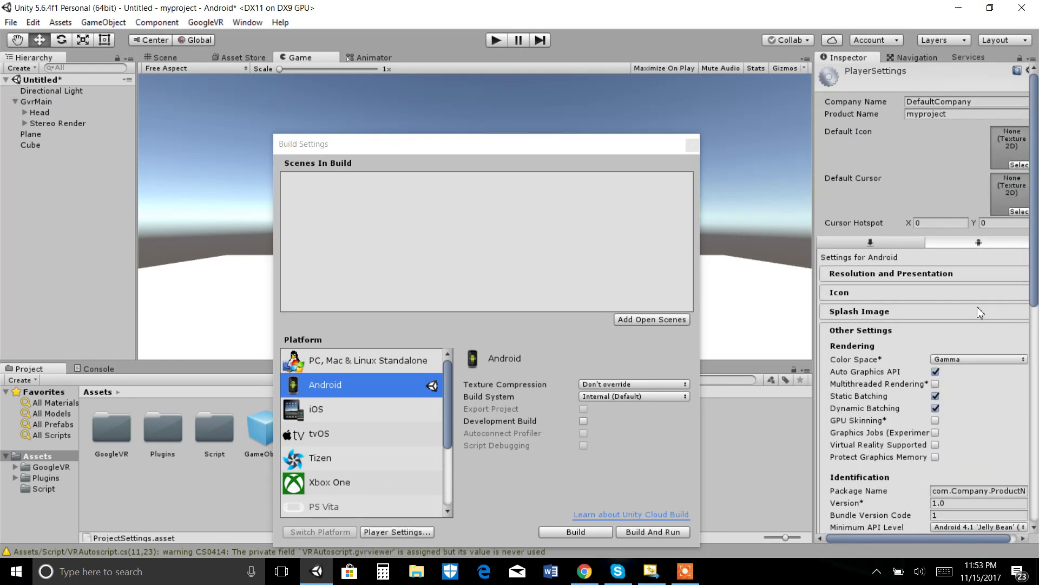
scroll(980, 314, down, 3)
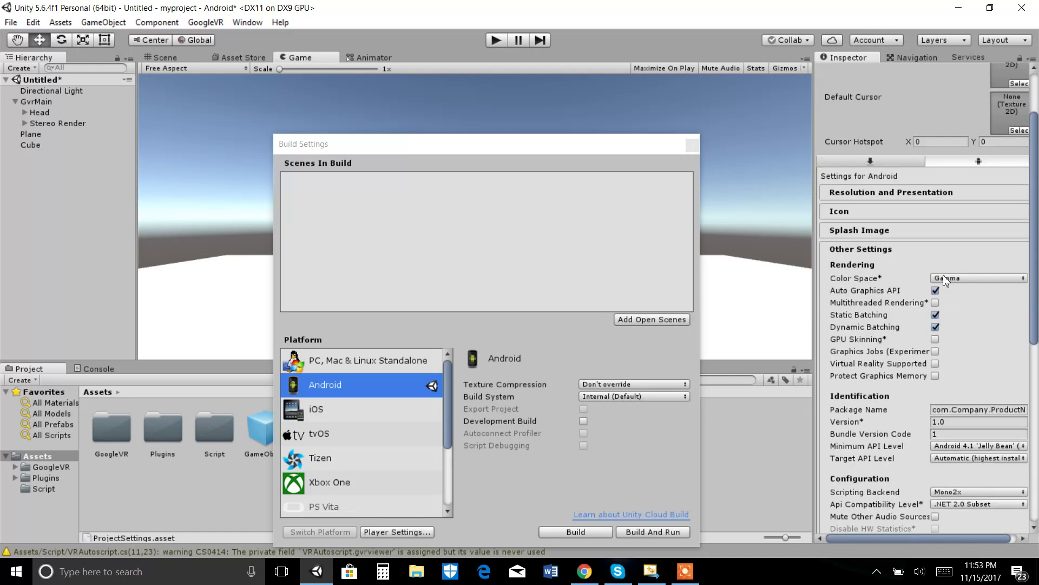
scroll(946, 271, down, 3)
scroll(946, 270, down, 3)
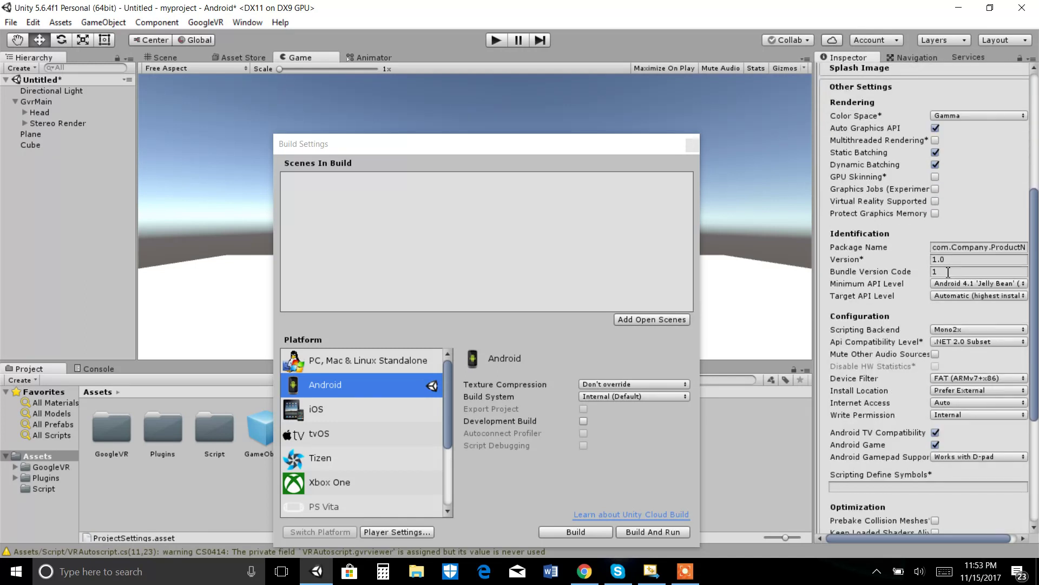
scroll(944, 260, up, 3)
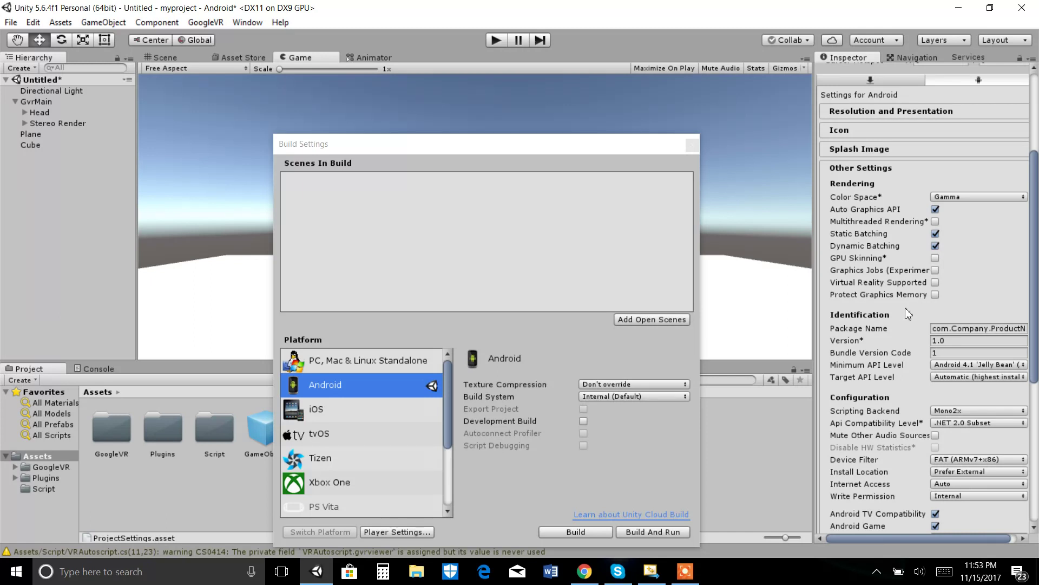
click(935, 283)
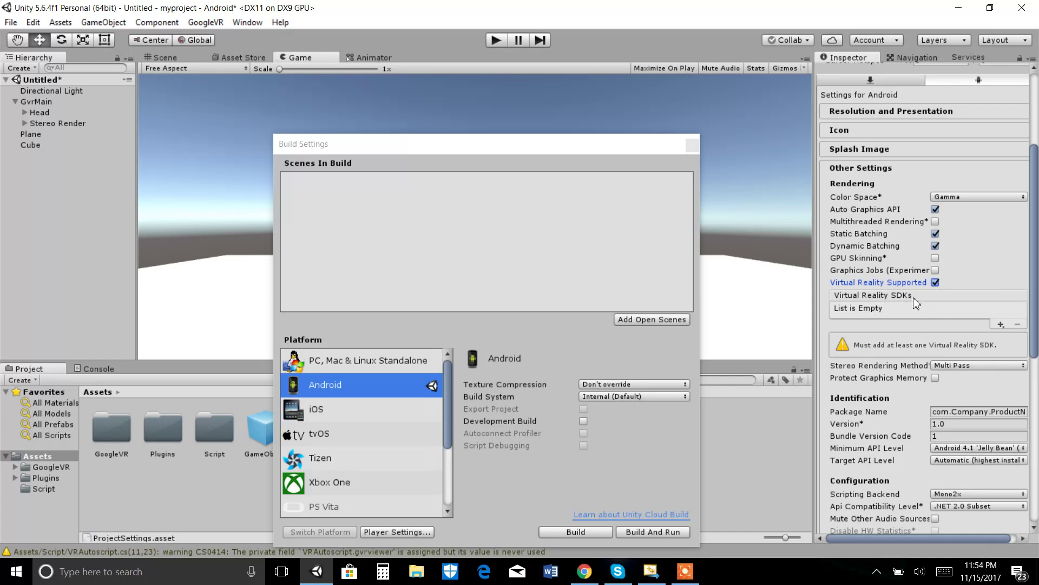
click(1001, 323)
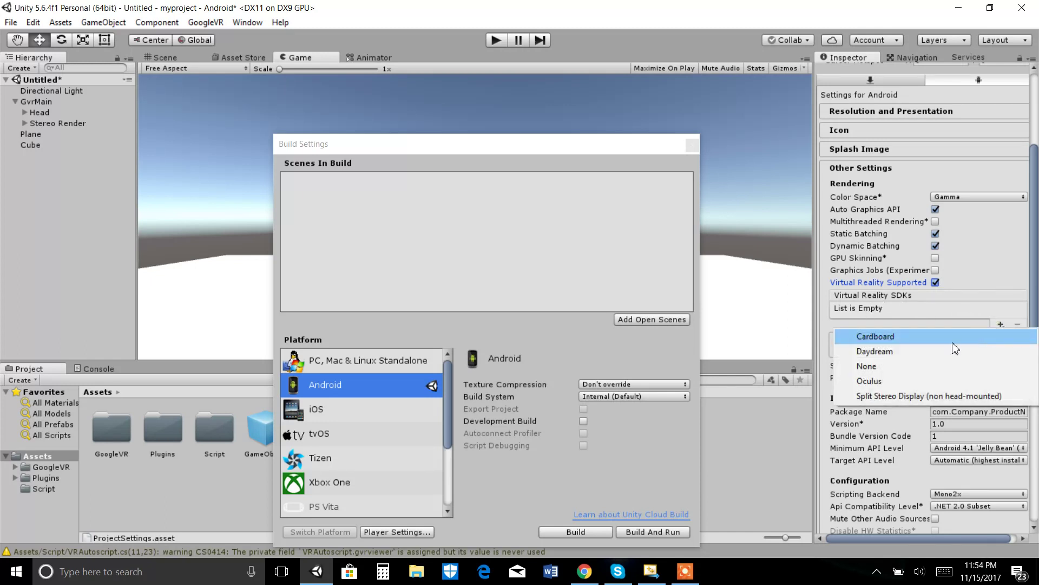
click(953, 342)
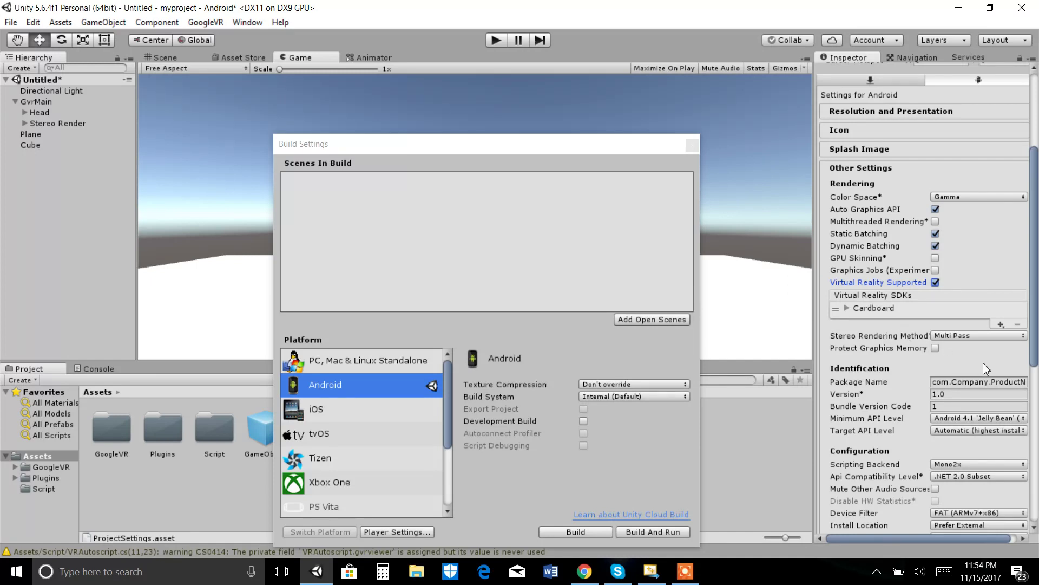
Set the package name to com, the developer's first name and game, separated by dots, and the minimum API level to Android 4.4 'Kit Kat'
click(1011, 383)
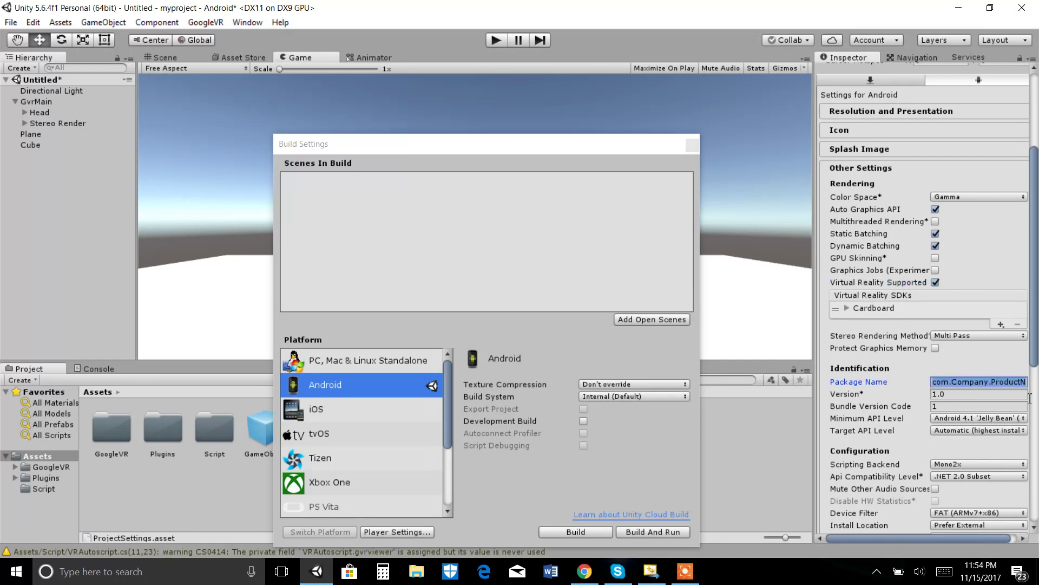
text(com.)
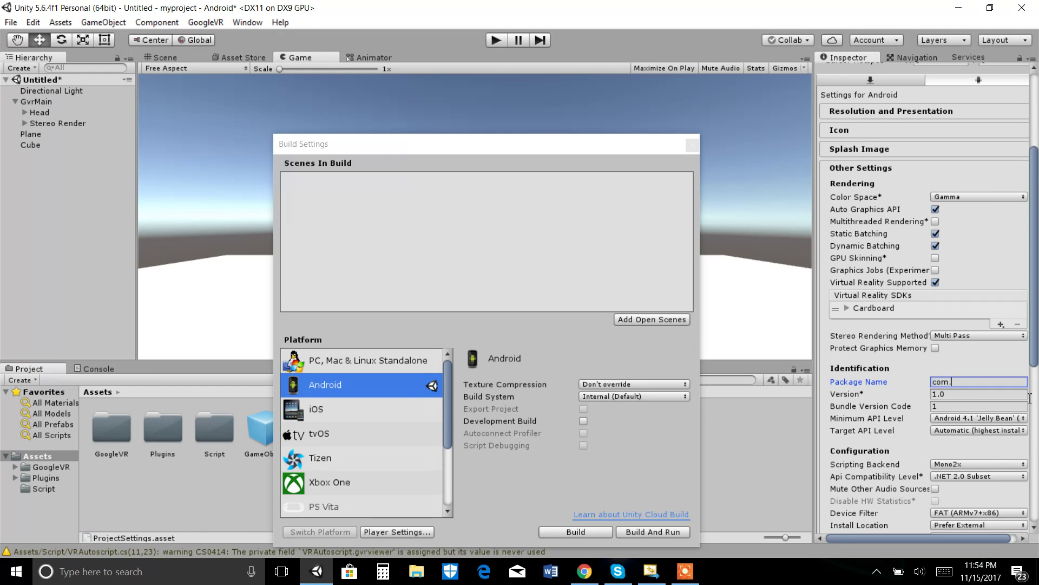
text(nabeel.game)
click(978, 424)
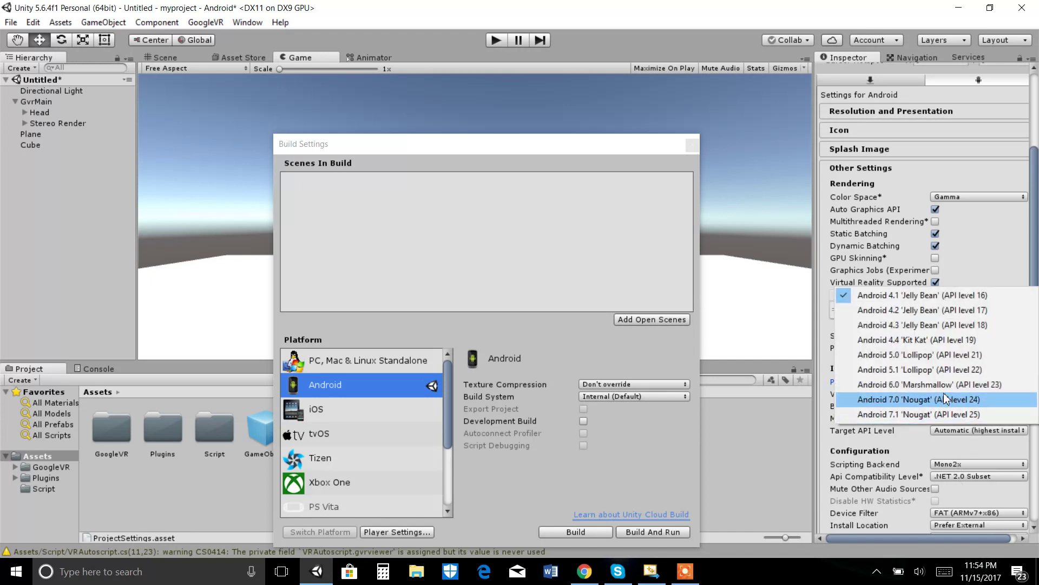
click(948, 340)
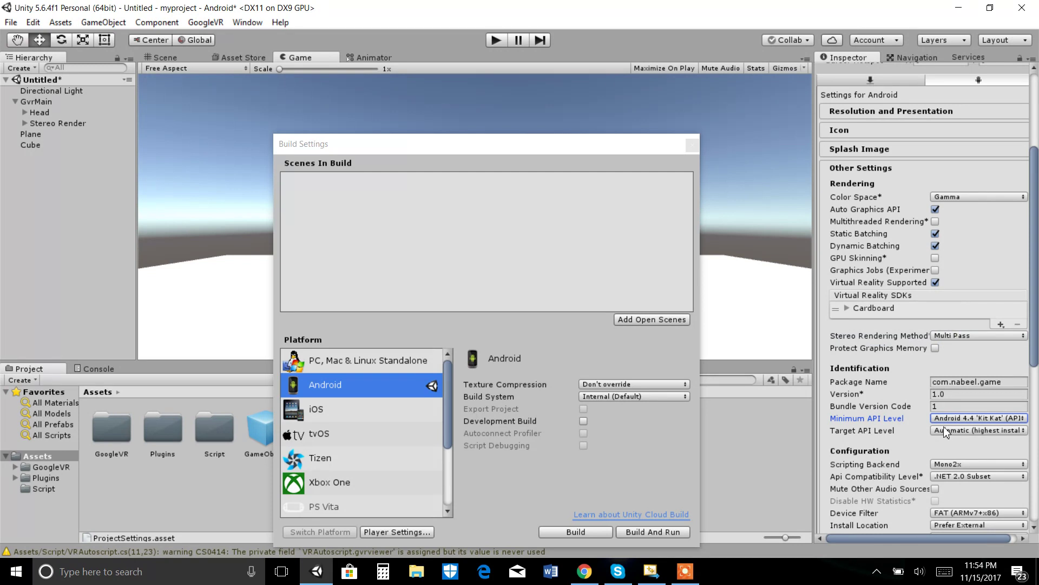
scroll(945, 432, down, 3)
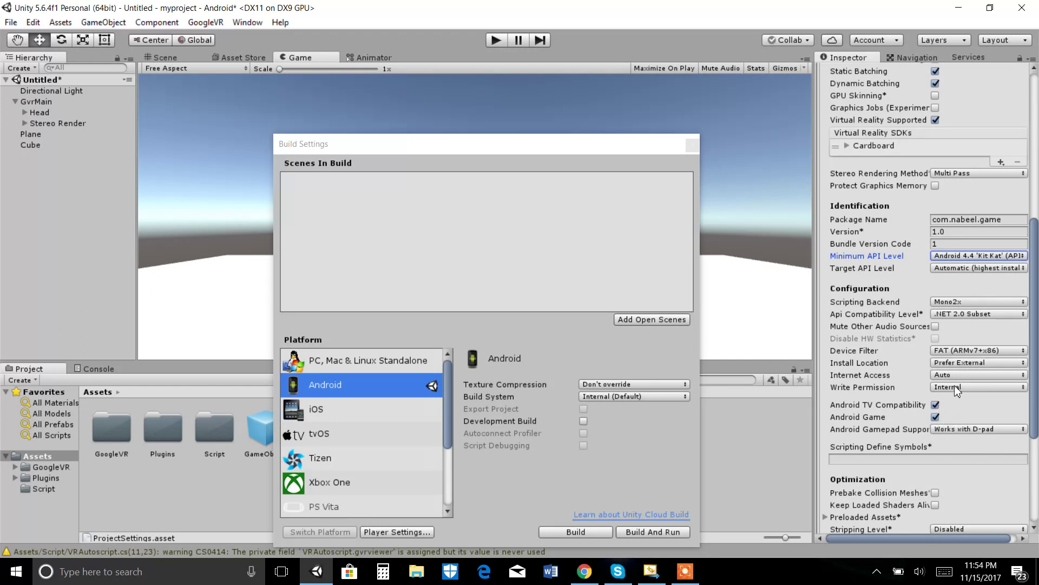
scroll(957, 384, down, 3)
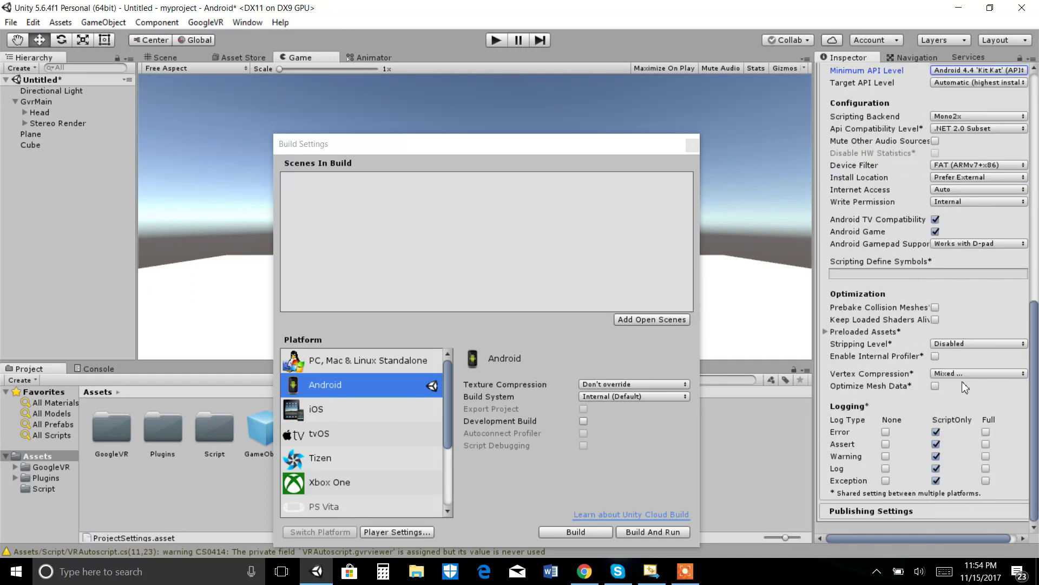
scroll(962, 381, up, 10)
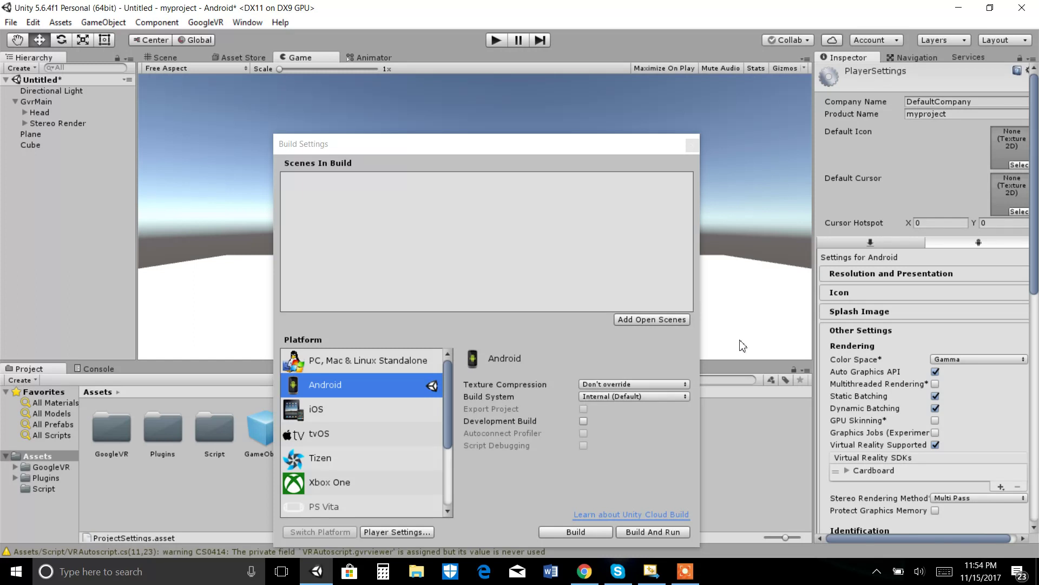
Build the Android project as an APK named firstgame in the myproject folder
click(563, 529)
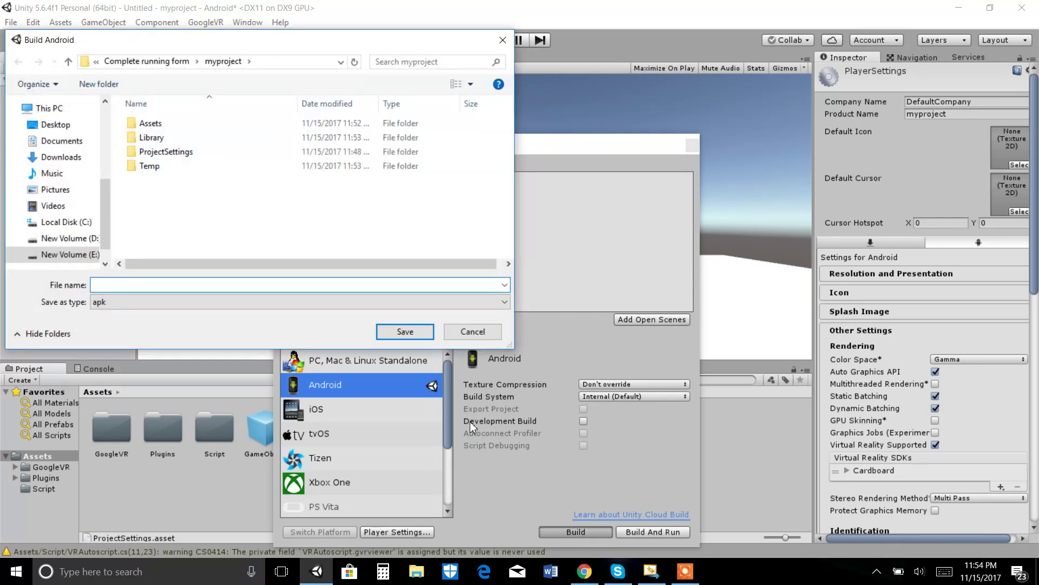
text(firwt)
key(BackSpace)
key(BackSpace)
text(stgame)
key(Return)
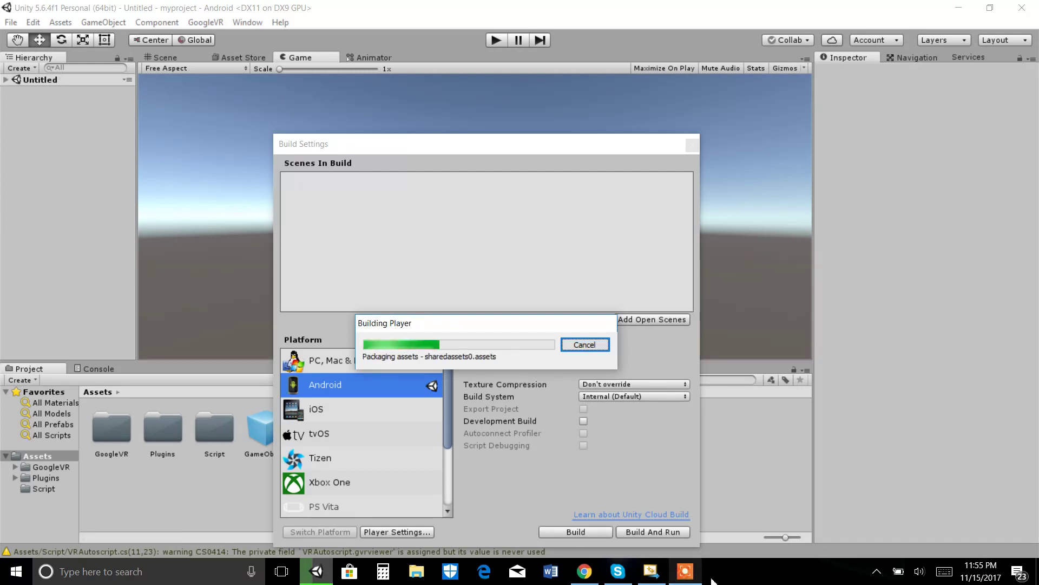
click(684, 574)
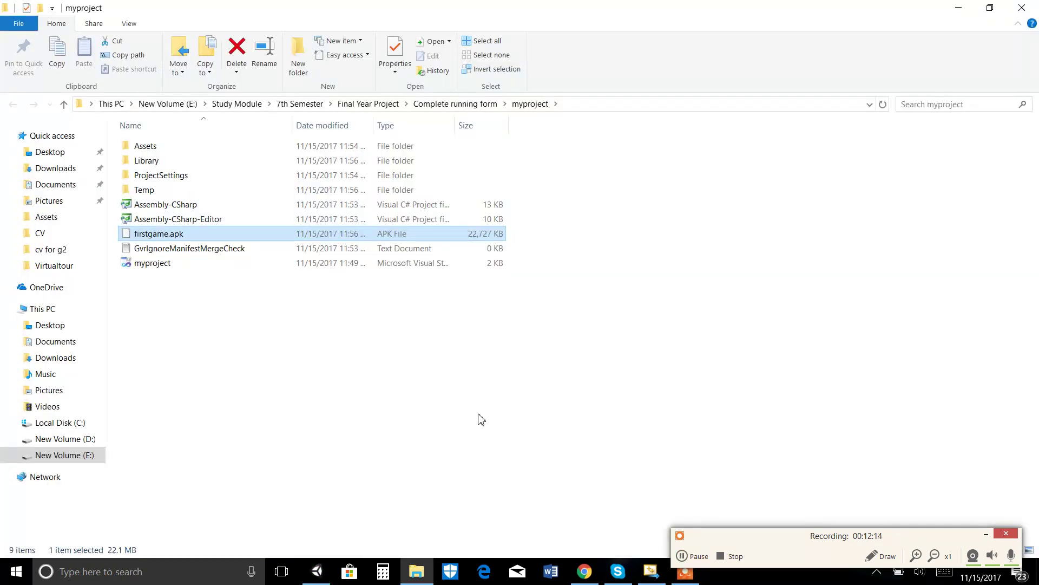
Send firstgame.apk from the myproject folder to the Samsung Galaxy S7 edge over Bluetooth
right_click(390, 239)
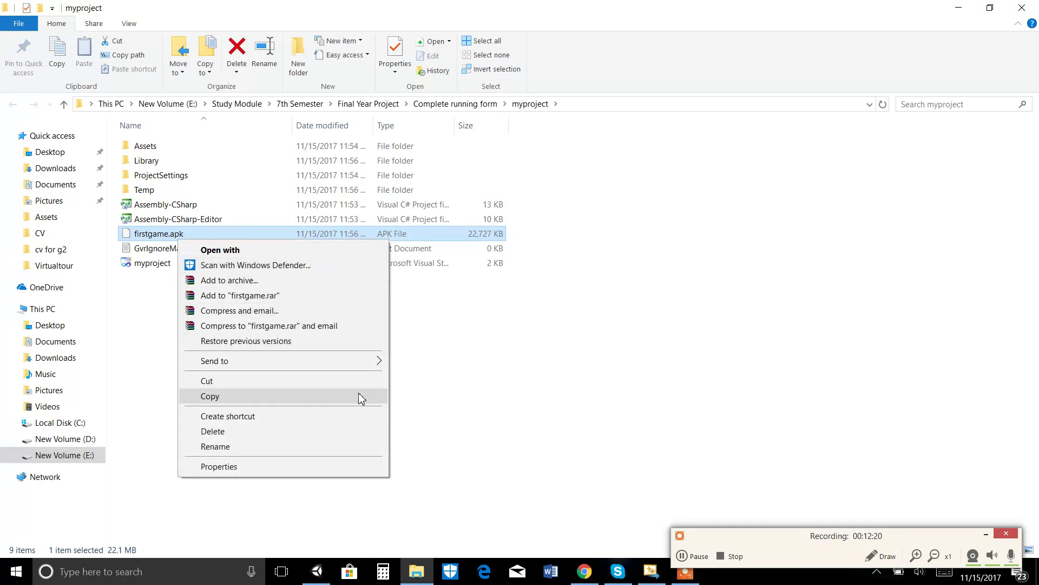
mouse_move(359, 360)
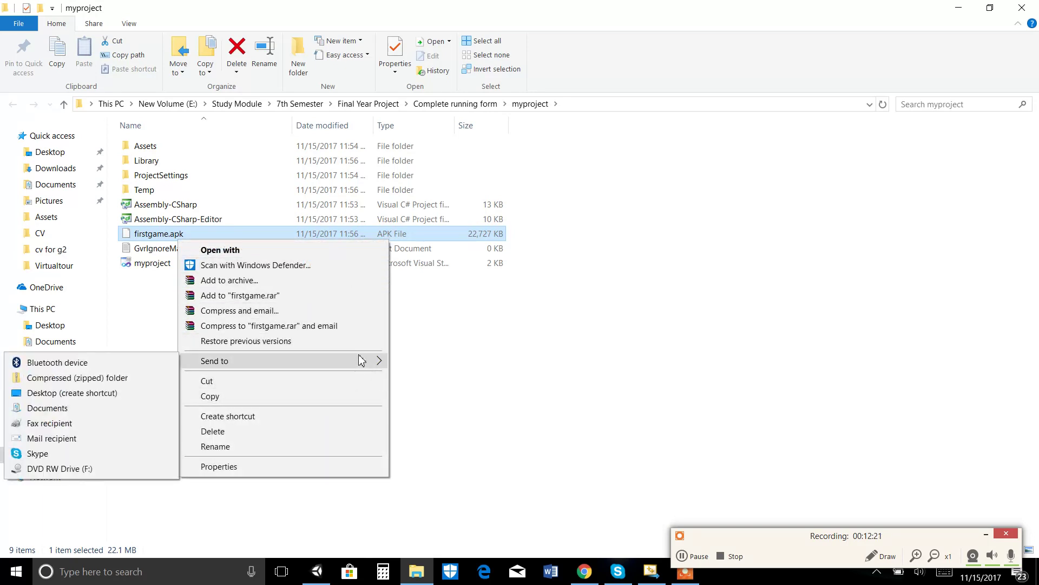
click(144, 361)
click(546, 270)
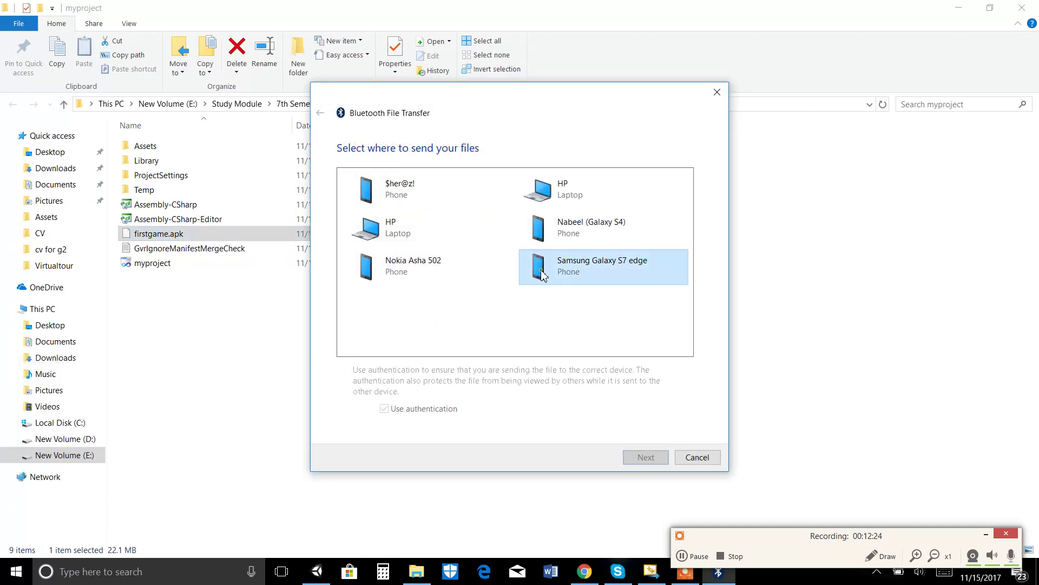
click(645, 458)
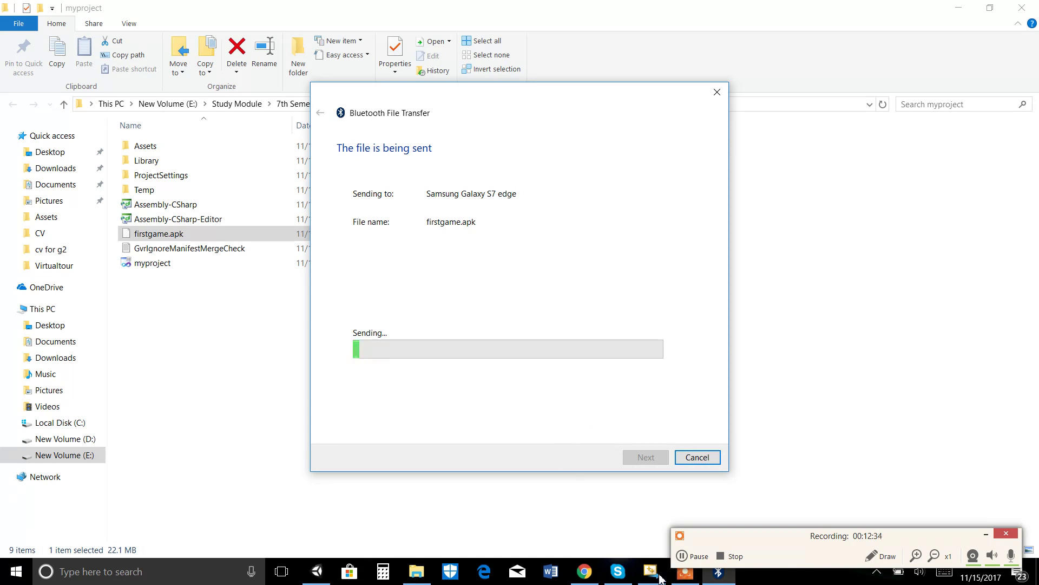
Switch back to Unity and close the build settings
click(325, 577)
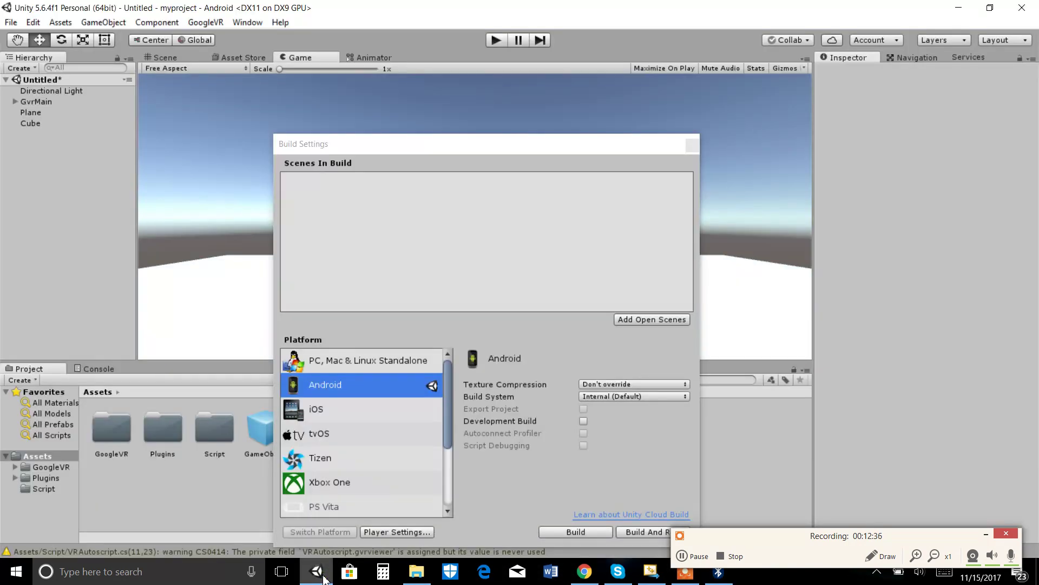
click(692, 145)
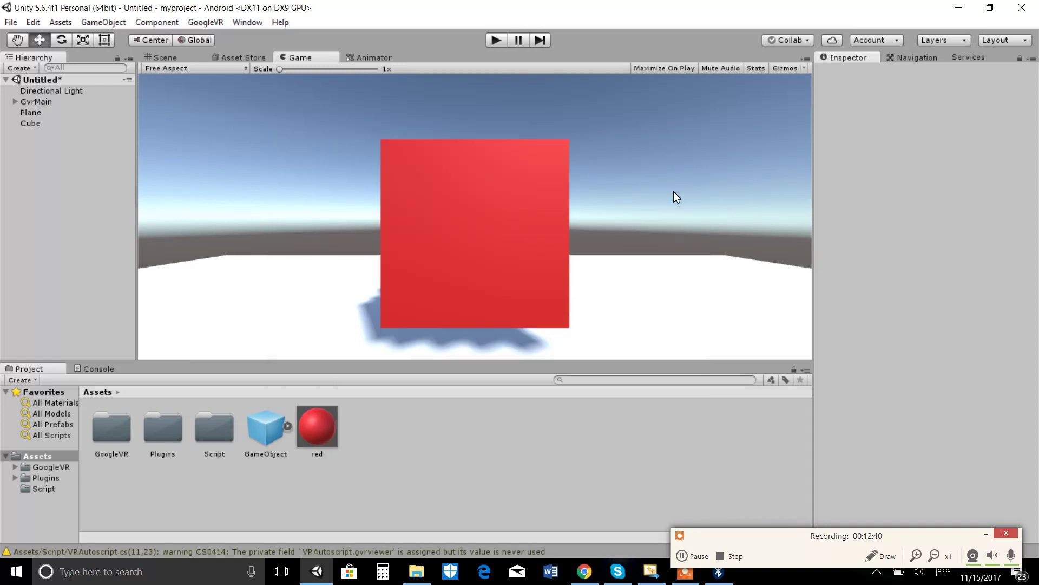